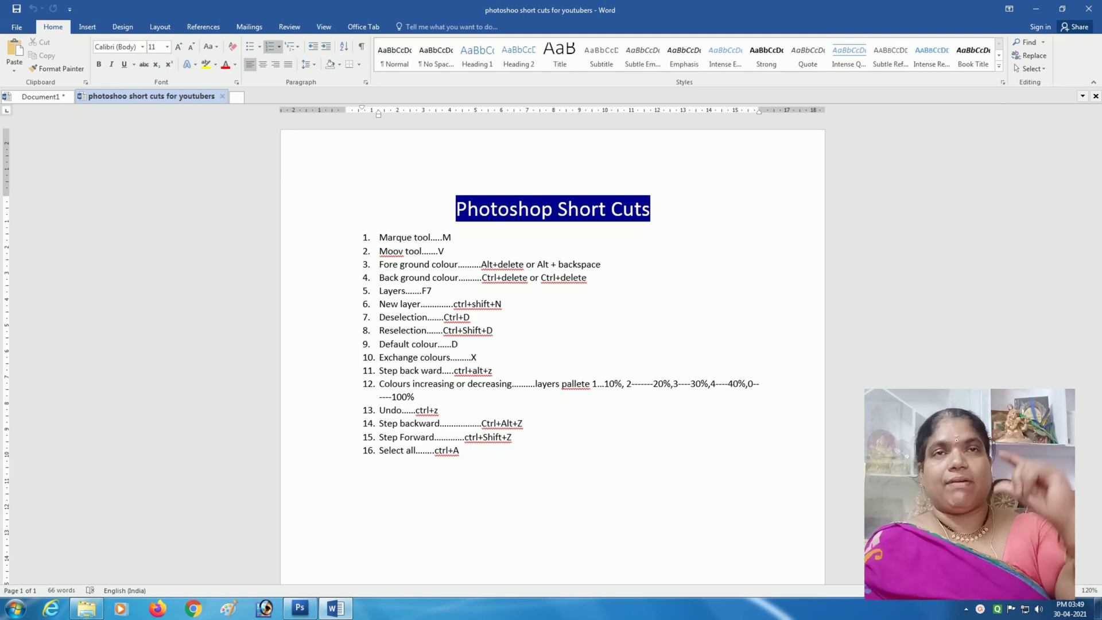
Add item 17 to the shortcut list, reading "Duplicate layer......Ctrl+J".
key(Return)
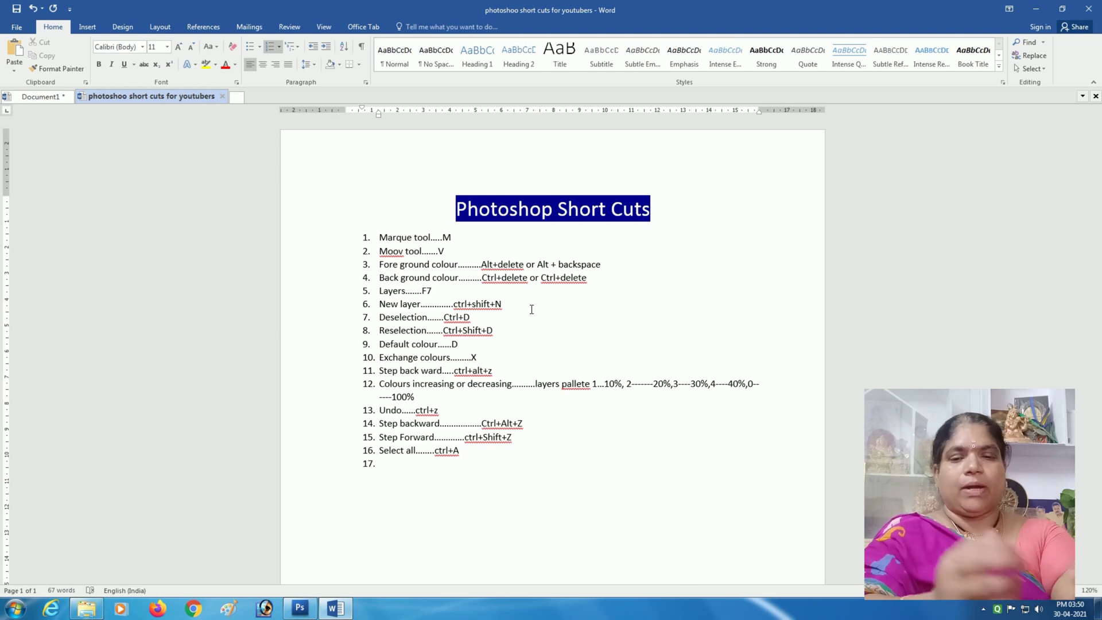
text(Duplic)
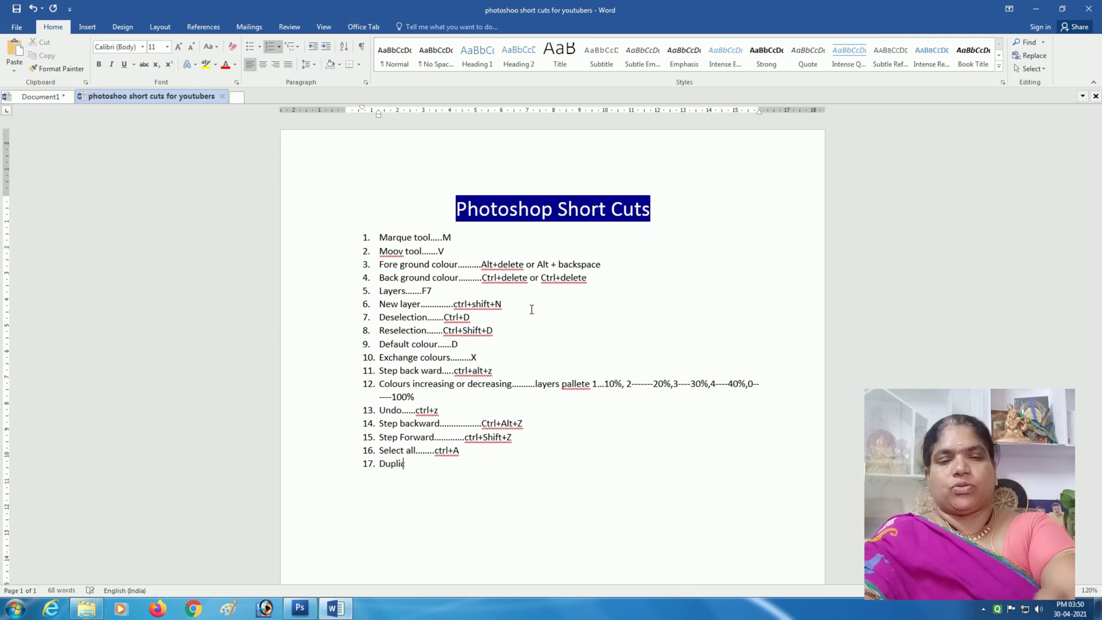
text(ate layer)
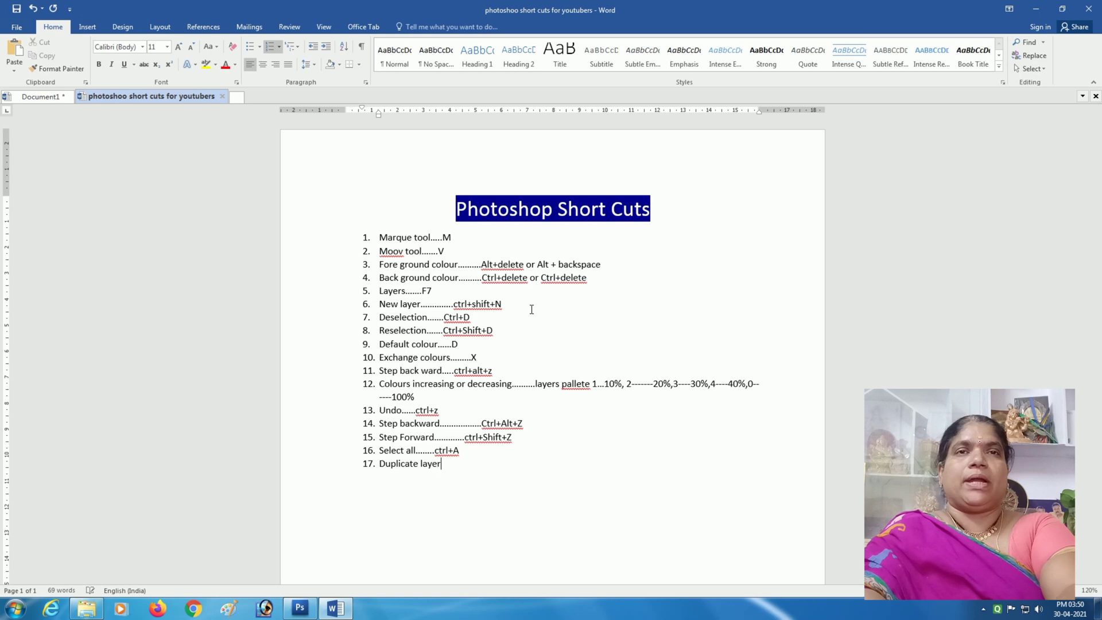
text(......)
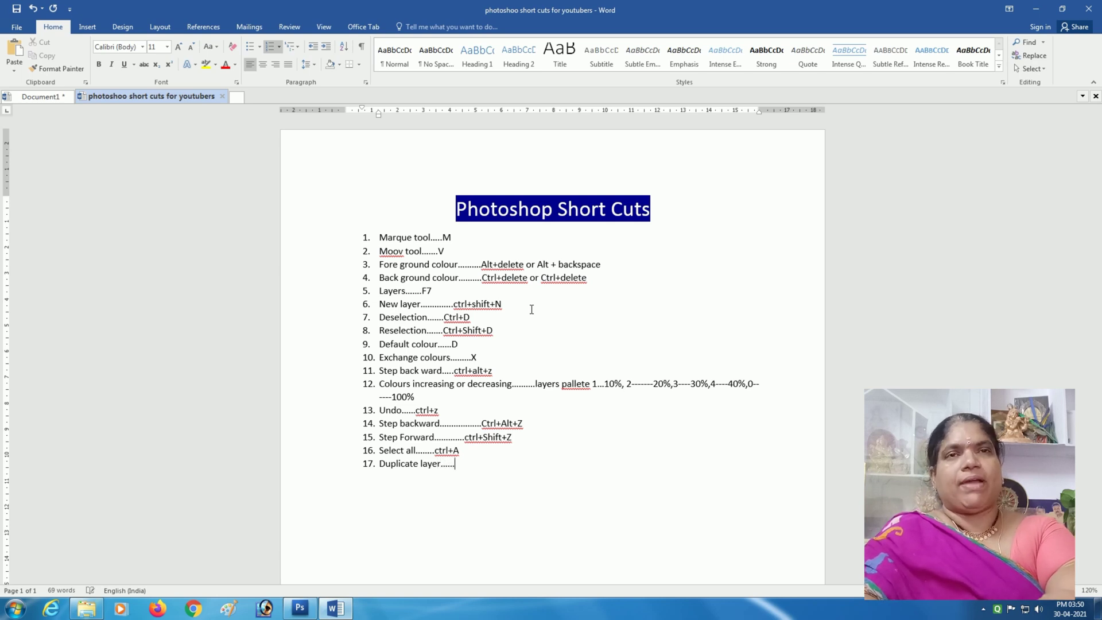
text(Ctrl)
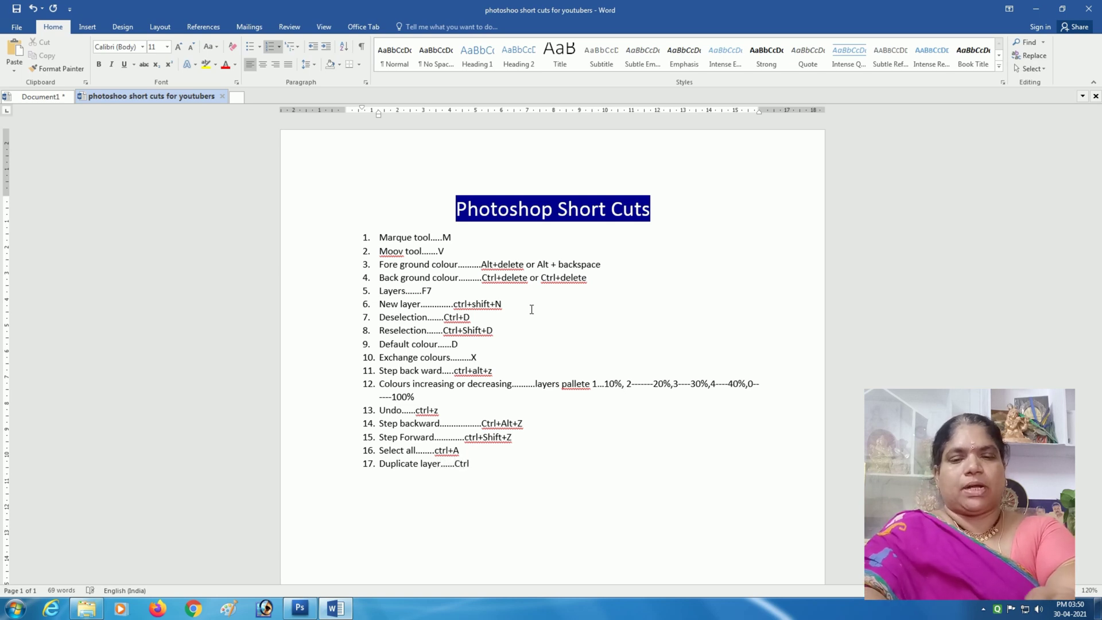
text(+)
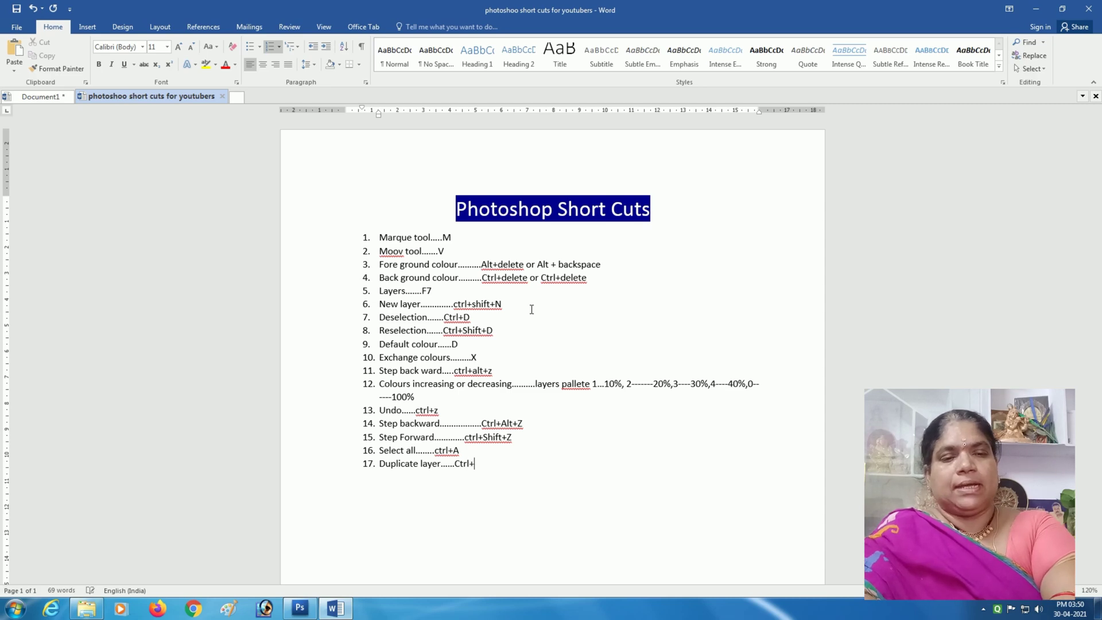
text(J)
Add item 18 to the shortcut list, reading "Transform......Ctrl+T".
key(Return)
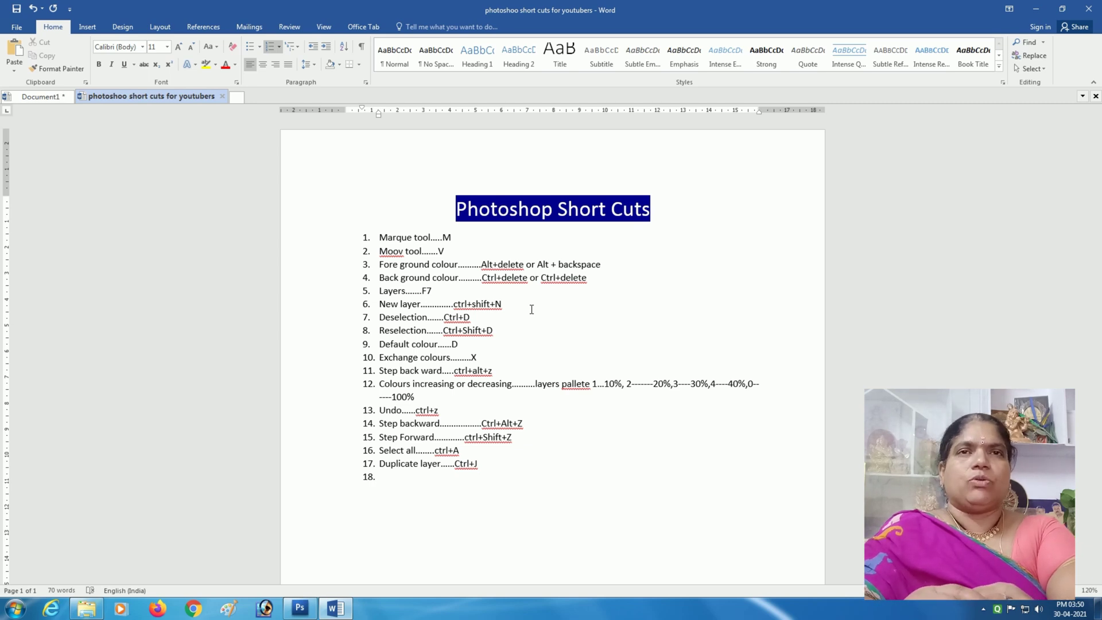
text(Transfo)
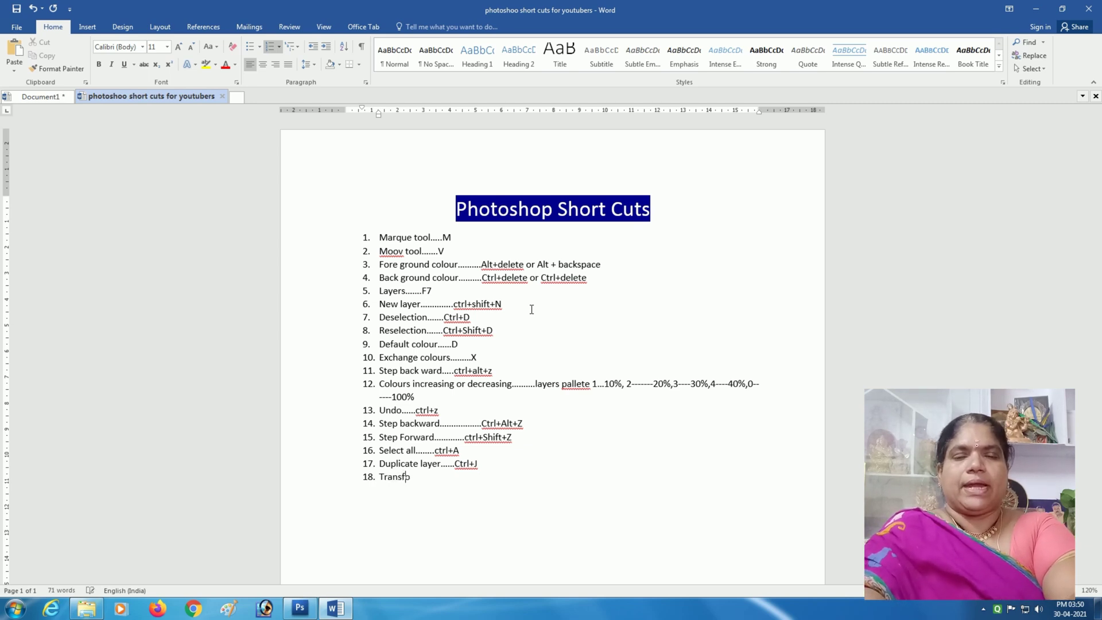
text(rm......Ctrl)
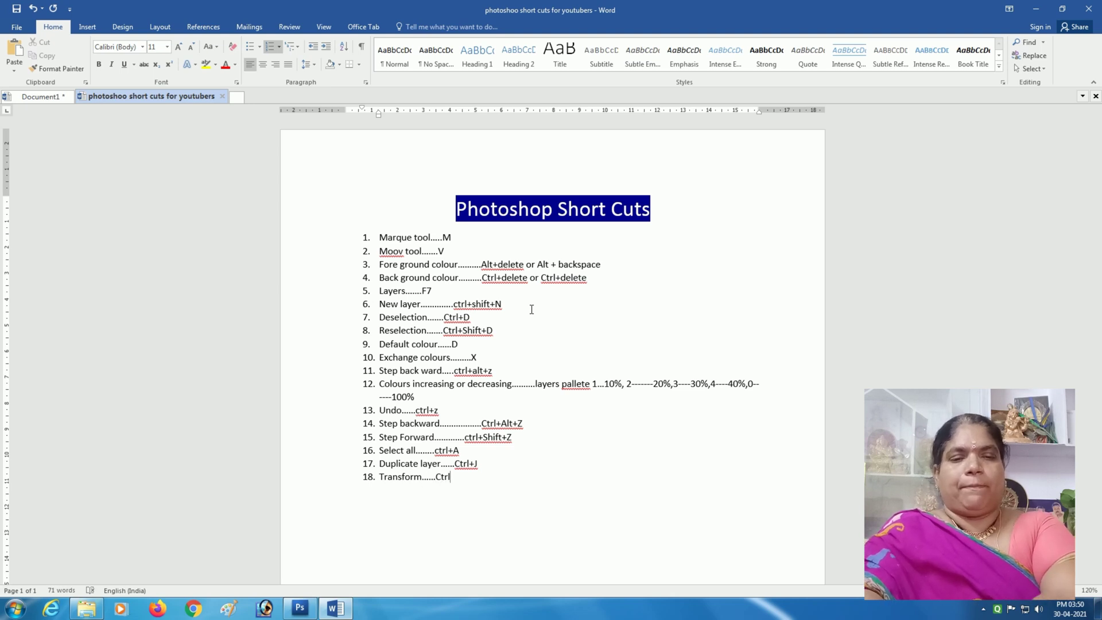
text(+T)
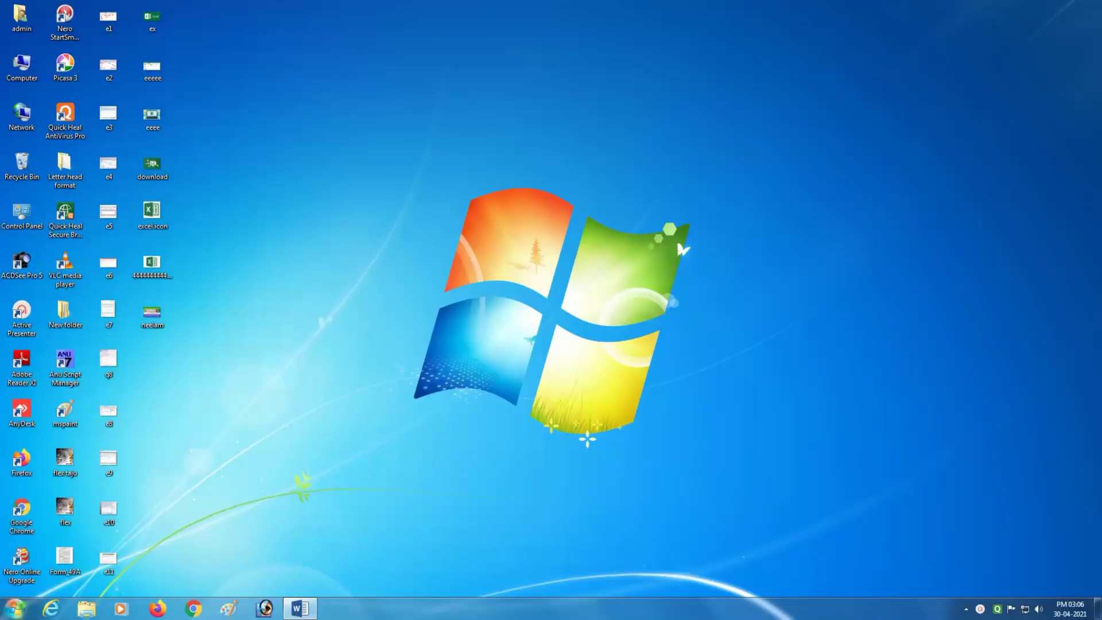
Switch to Adobe Photoshop CS3 by launching it from the desktop.
click(21, 614)
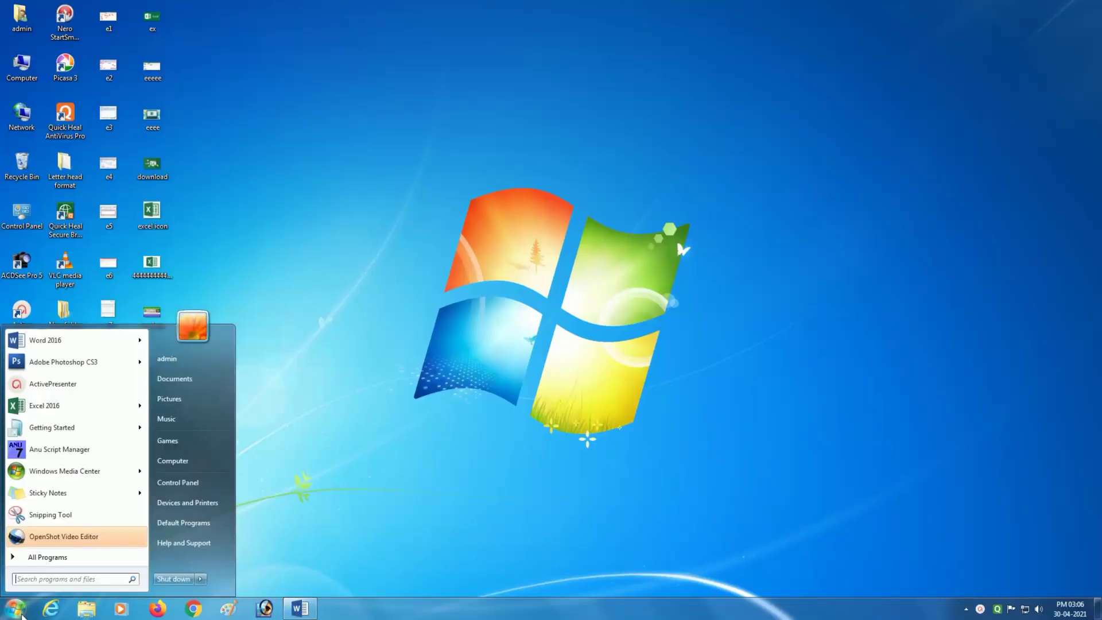
click(64, 362)
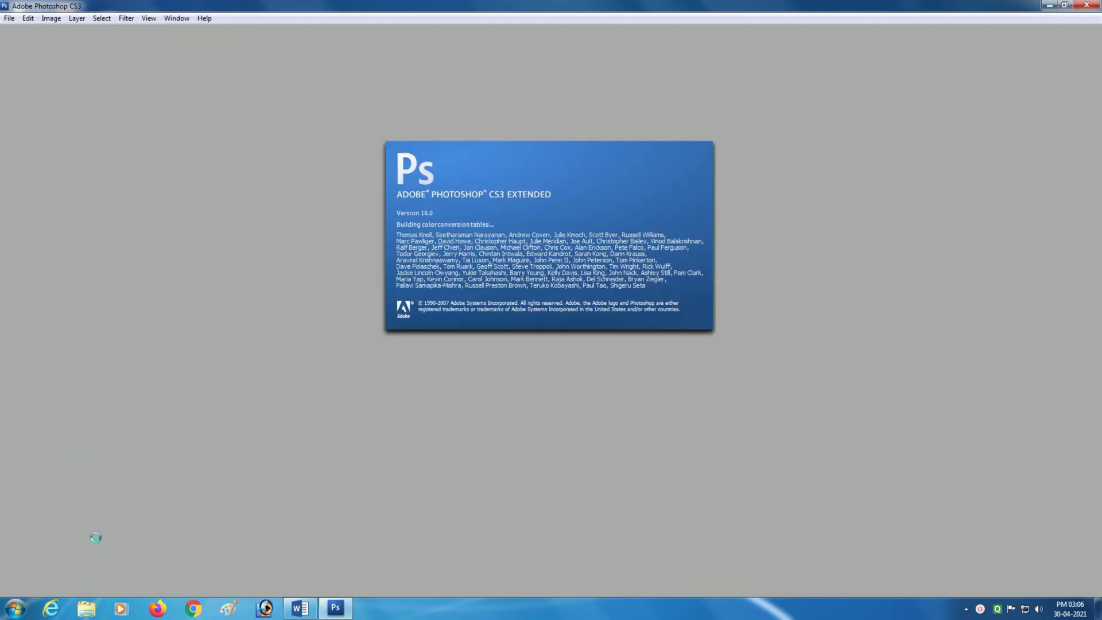
Open the photoshop transform image from the youtube videos\thumbnails folder on drive E, and minimize it after viewing.
click(92, 611)
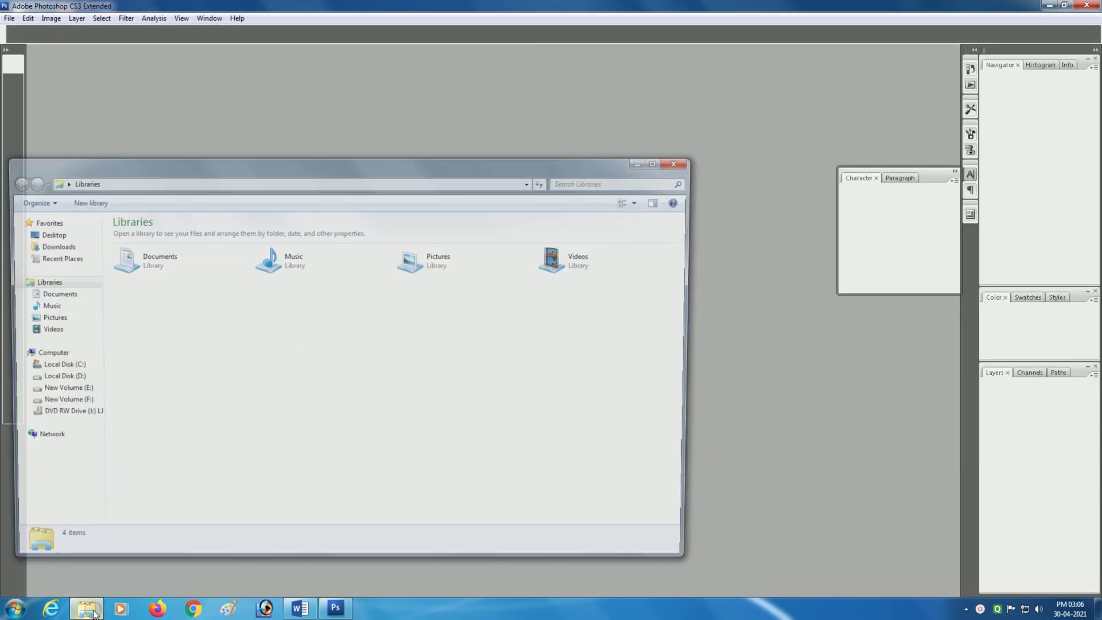
click(72, 391)
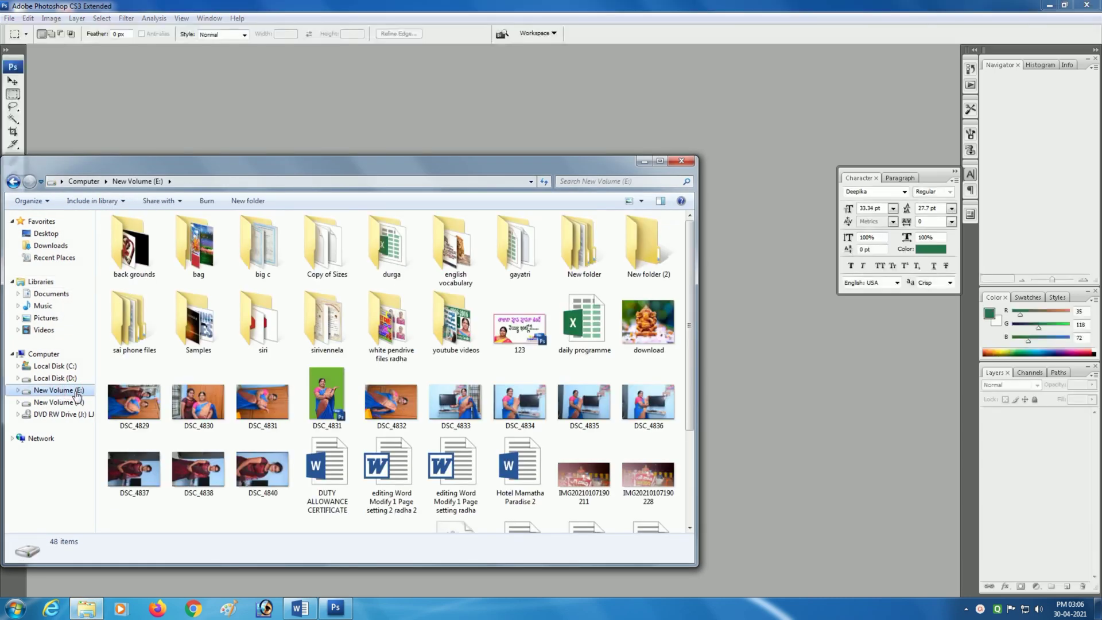
click(446, 343)
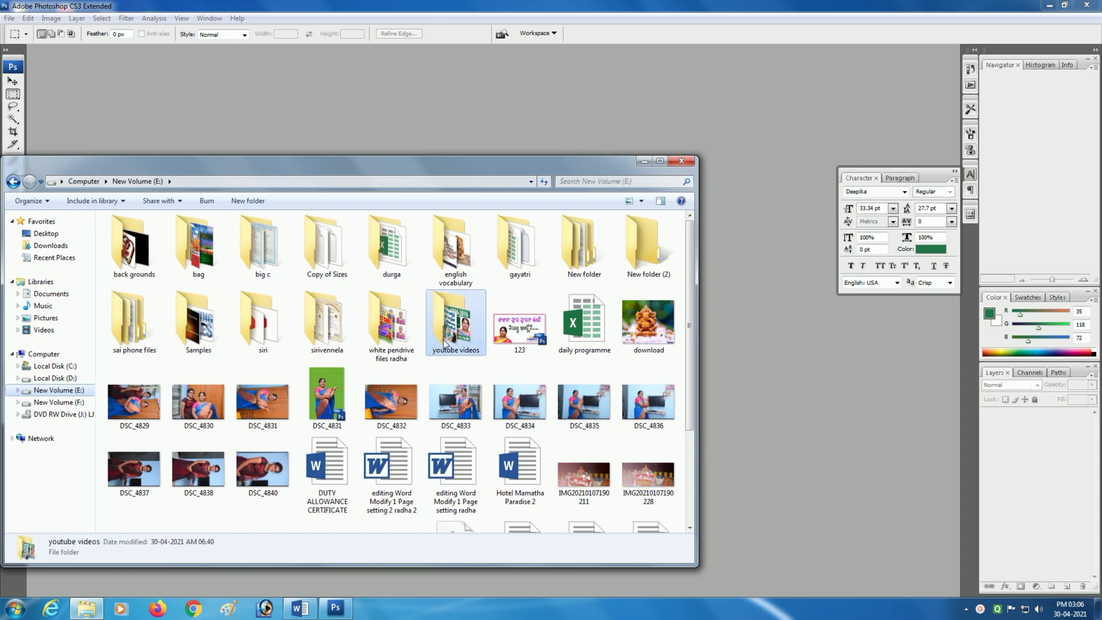
double_click(446, 343)
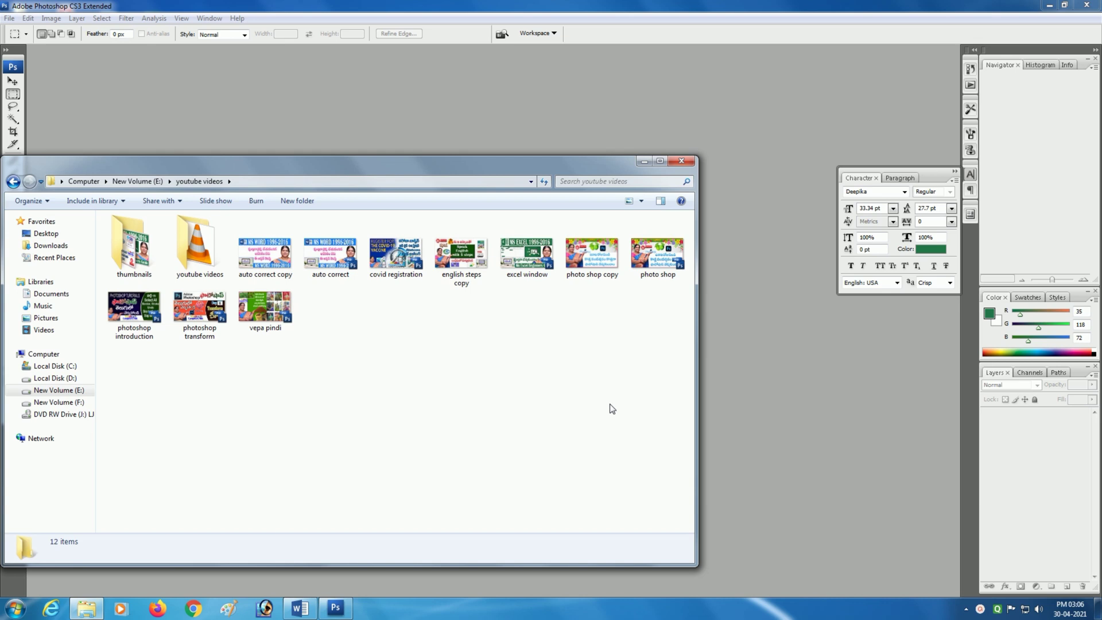
double_click(133, 261)
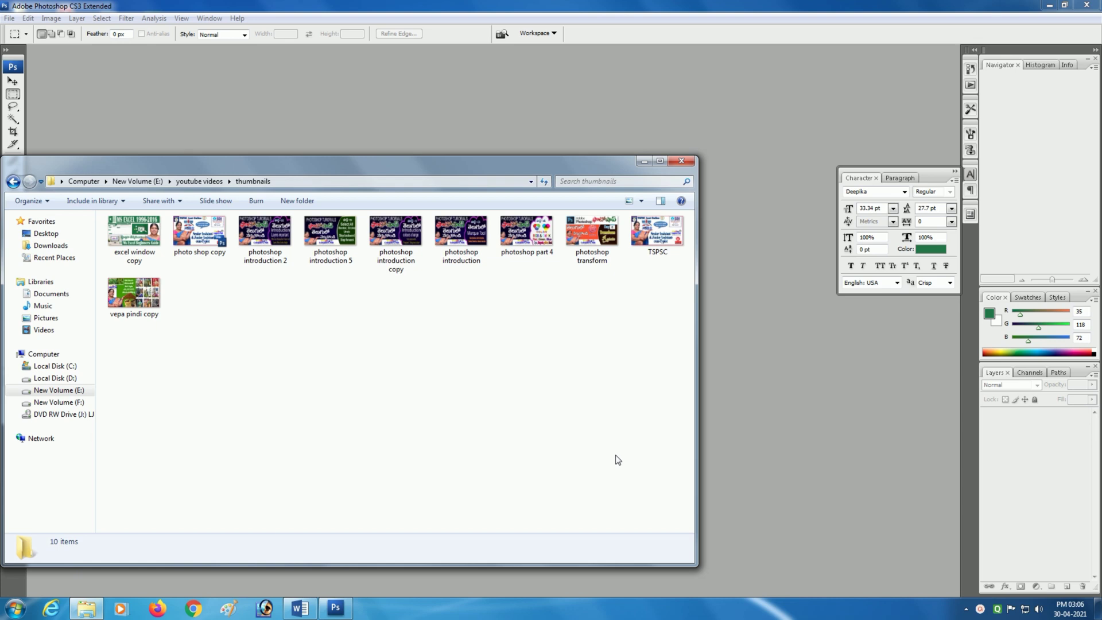
double_click(593, 231)
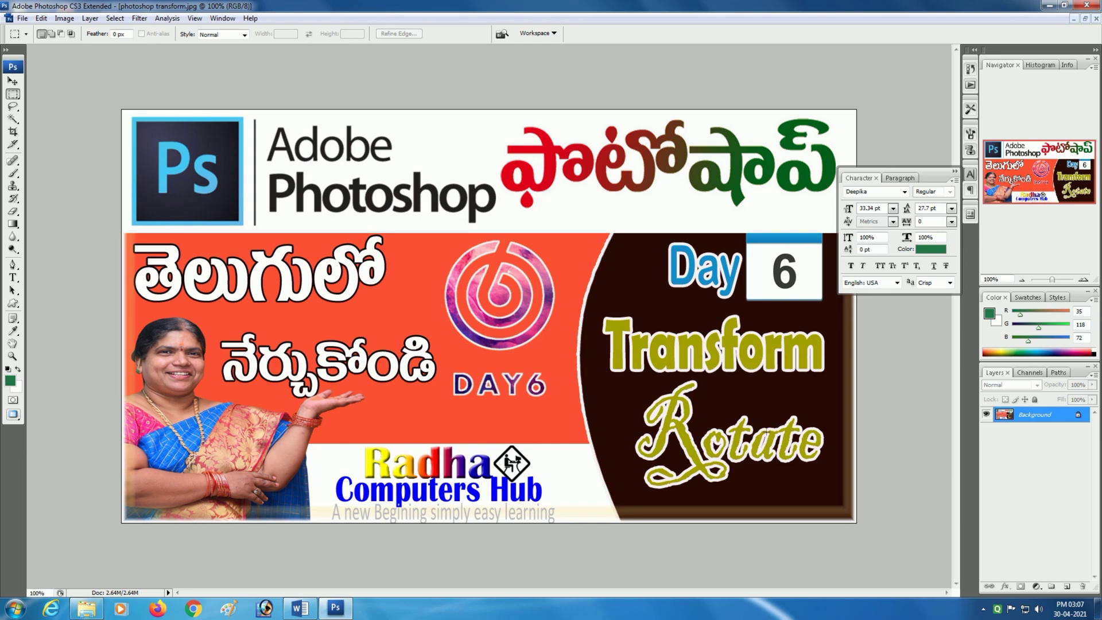
click(1075, 20)
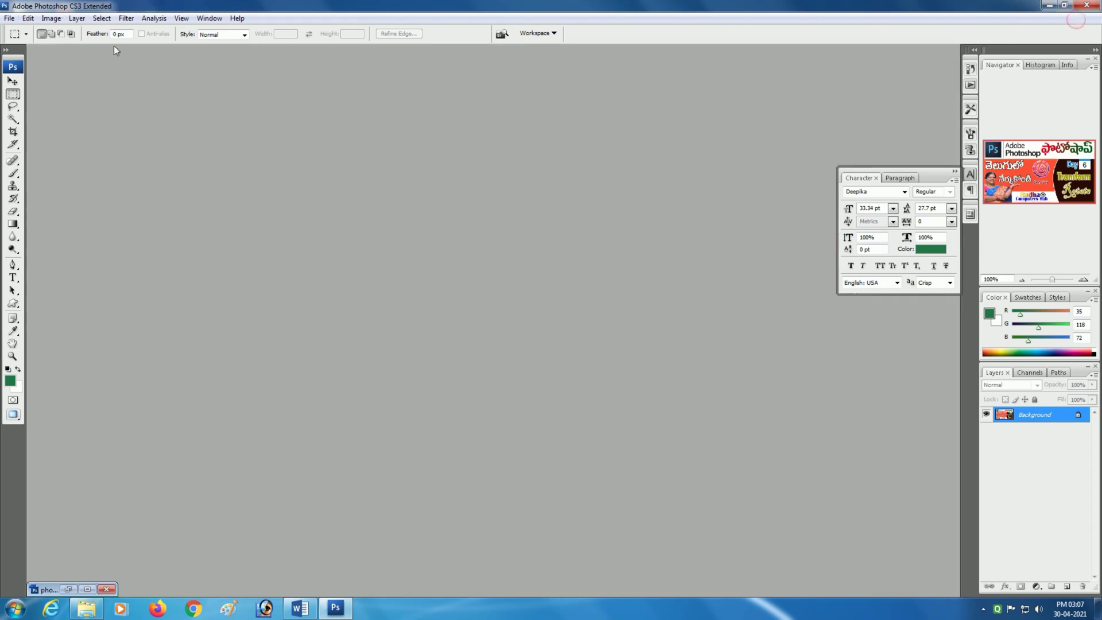
Create a new document with the Photo preset in the Landscape, 8 x 10 size.
click(9, 18)
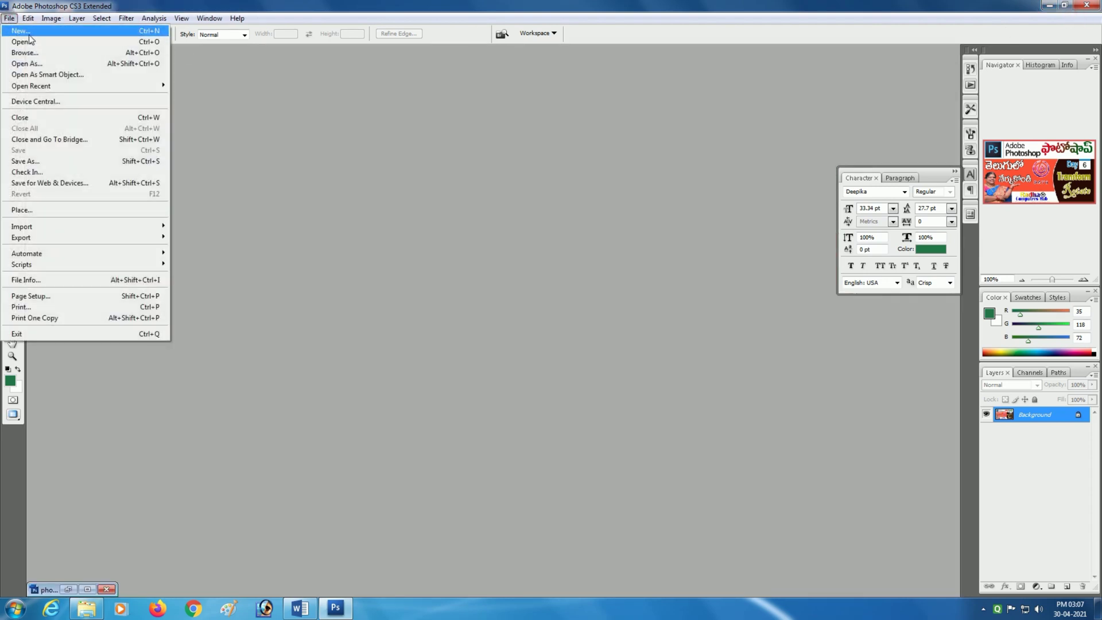
mouse_move(153, 21)
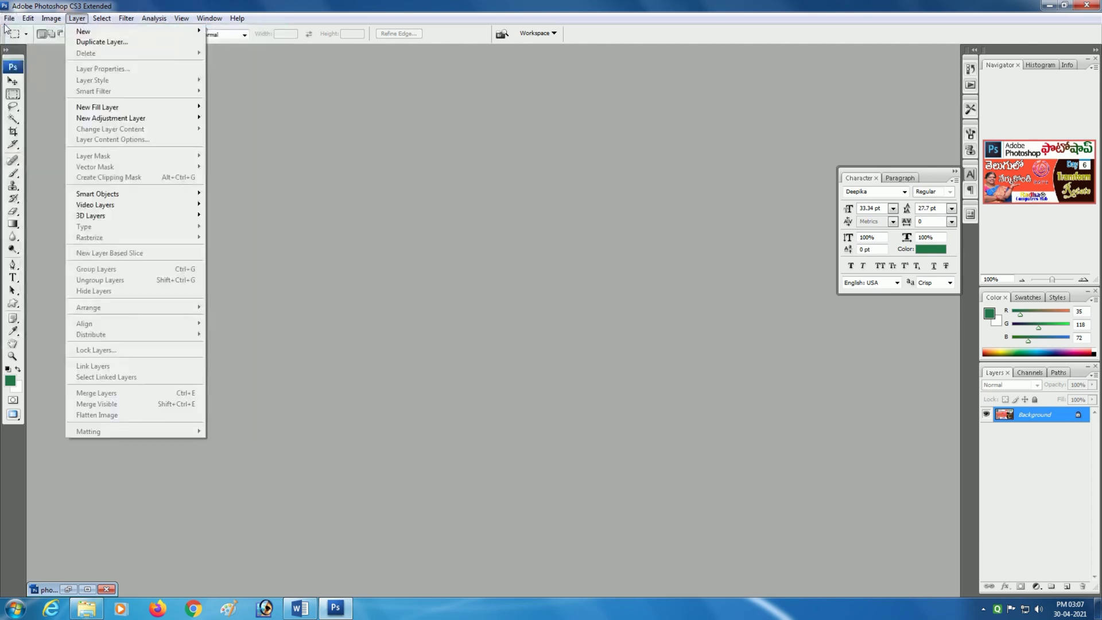
mouse_move(9, 19)
click(138, 32)
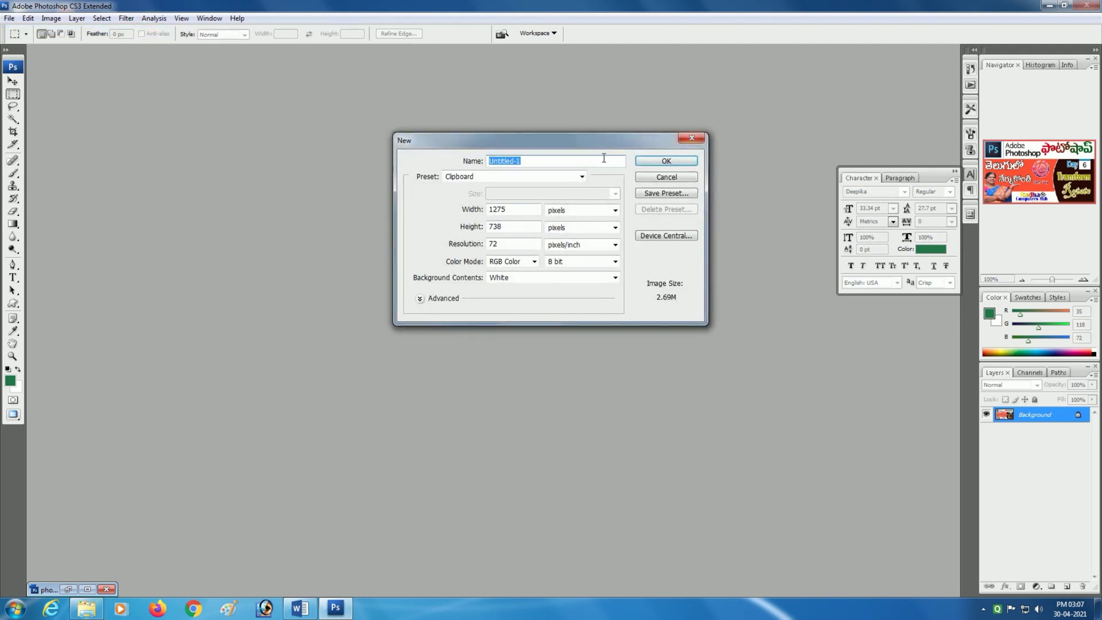
click(582, 177)
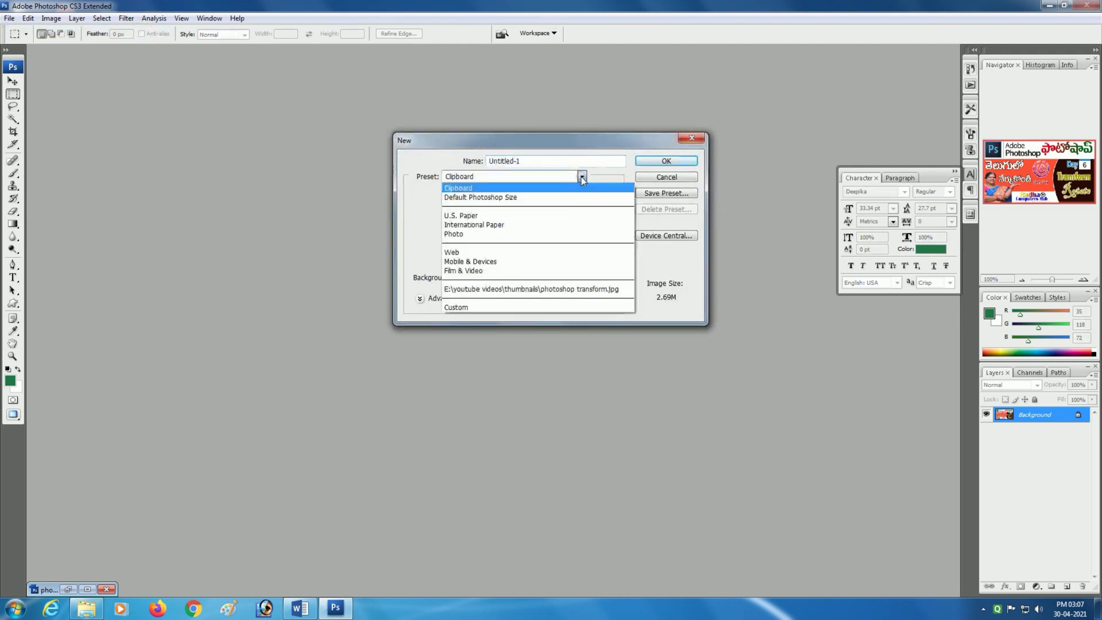
click(466, 235)
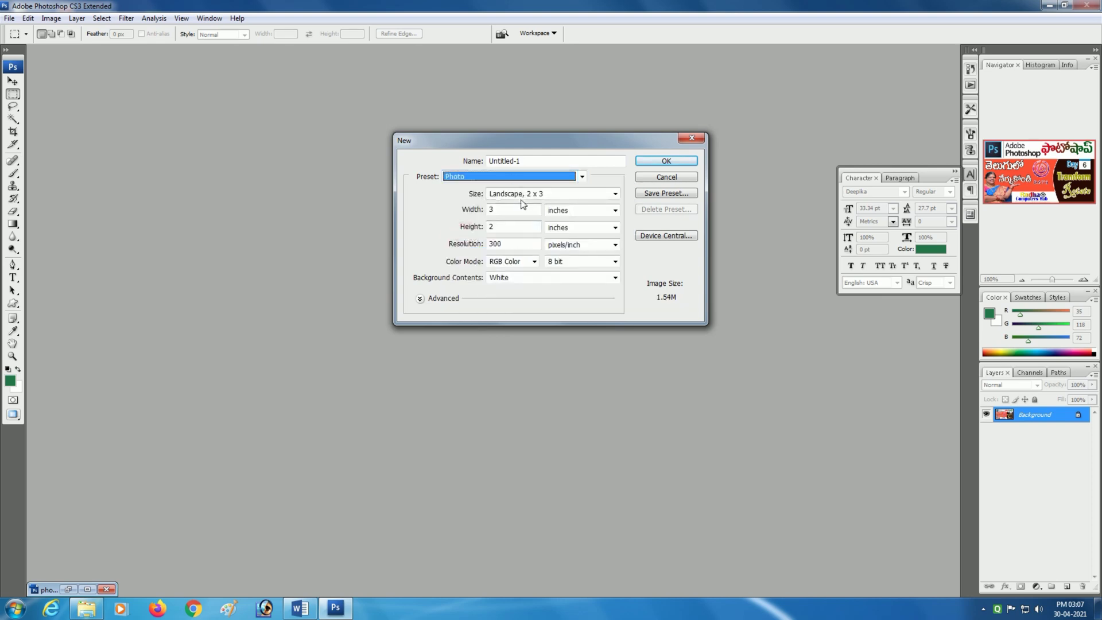
click(615, 193)
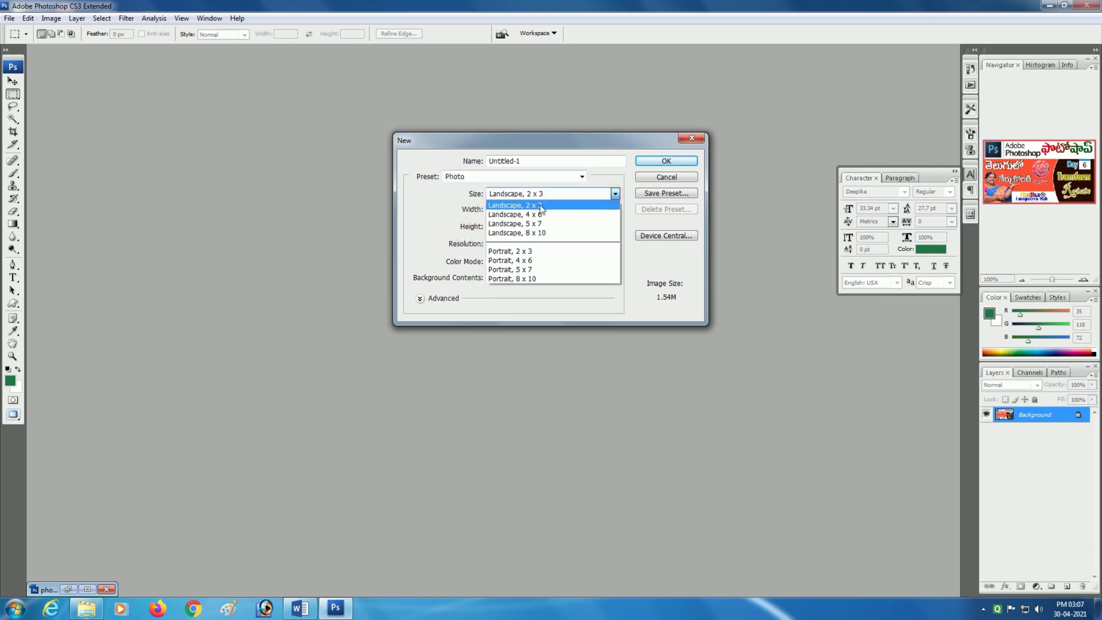
click(526, 233)
click(670, 161)
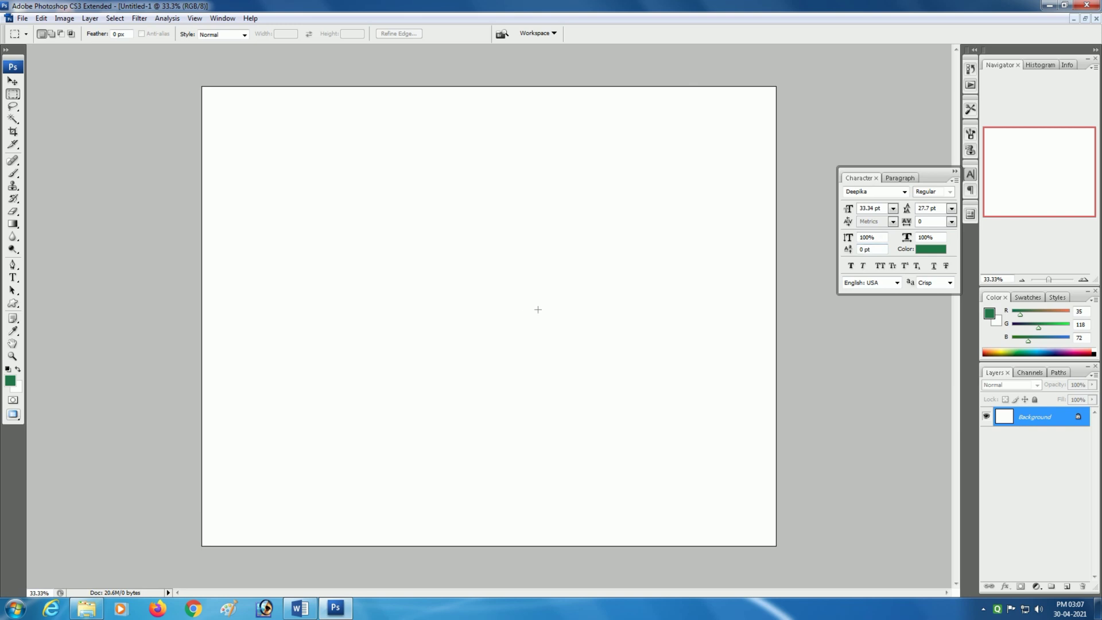
Draw a thin horizontal rectangular marquee selection in the upper-left area of the canvas.
click(13, 95)
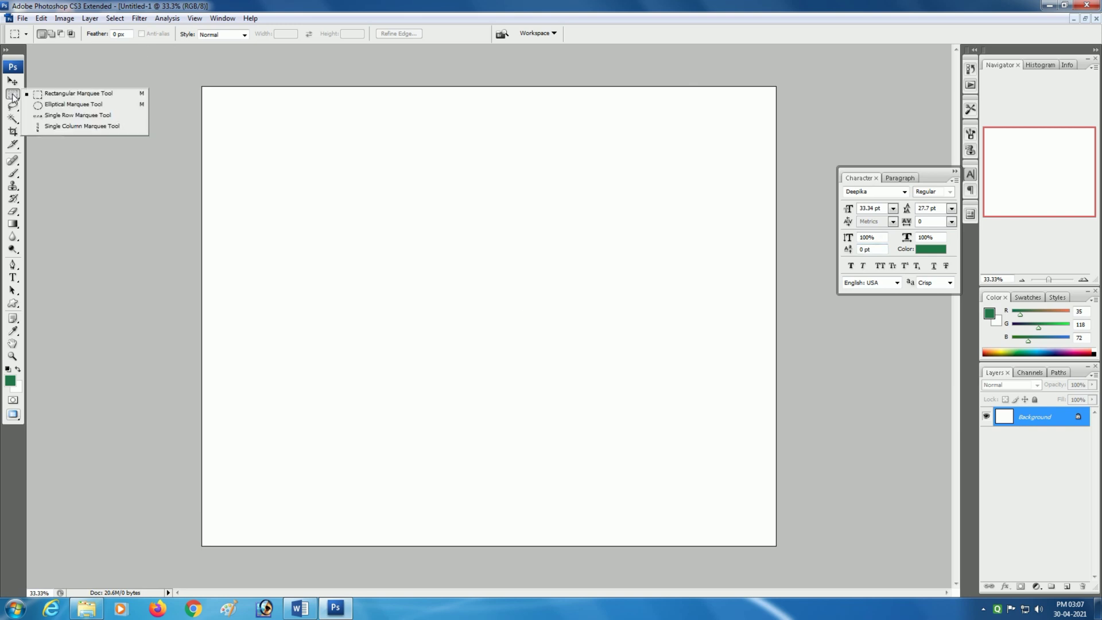
click(49, 93)
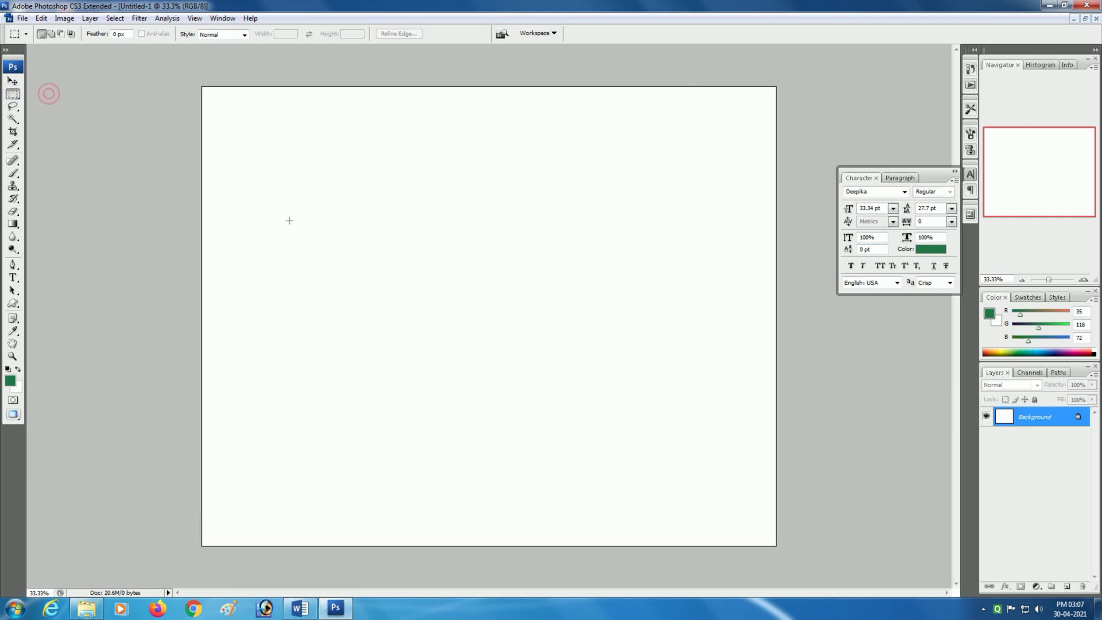
drag(258, 147, 259, 151)
drag(321, 154, 321, 153)
Add a new layer, fill the selection on it with the foreground color, and deselect.
click(1068, 586)
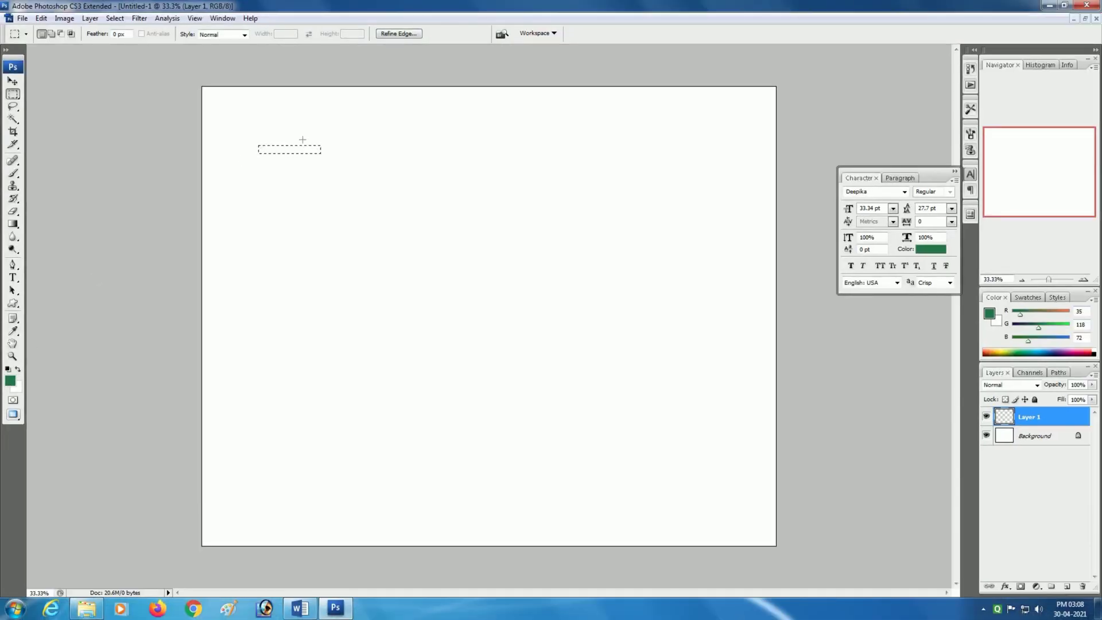
click(42, 17)
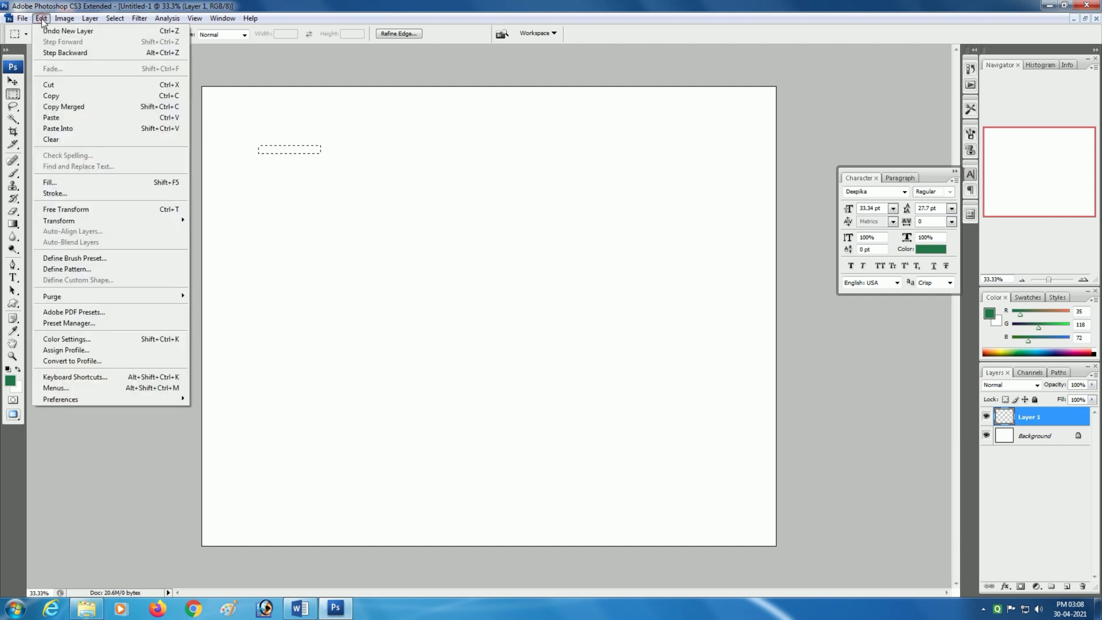
click(54, 182)
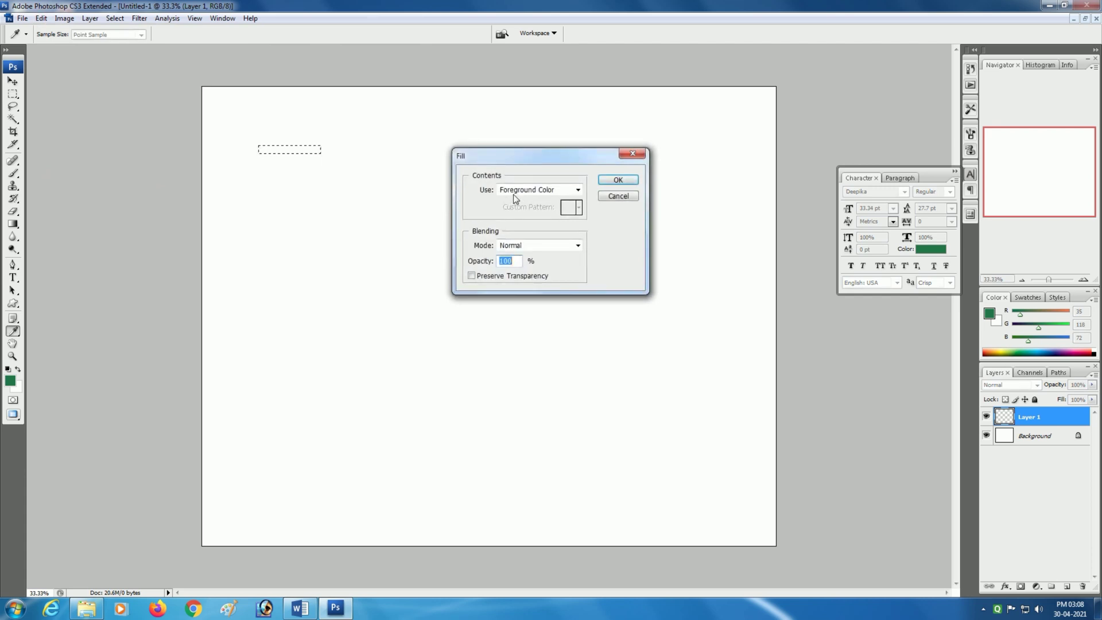
click(619, 179)
key(m)
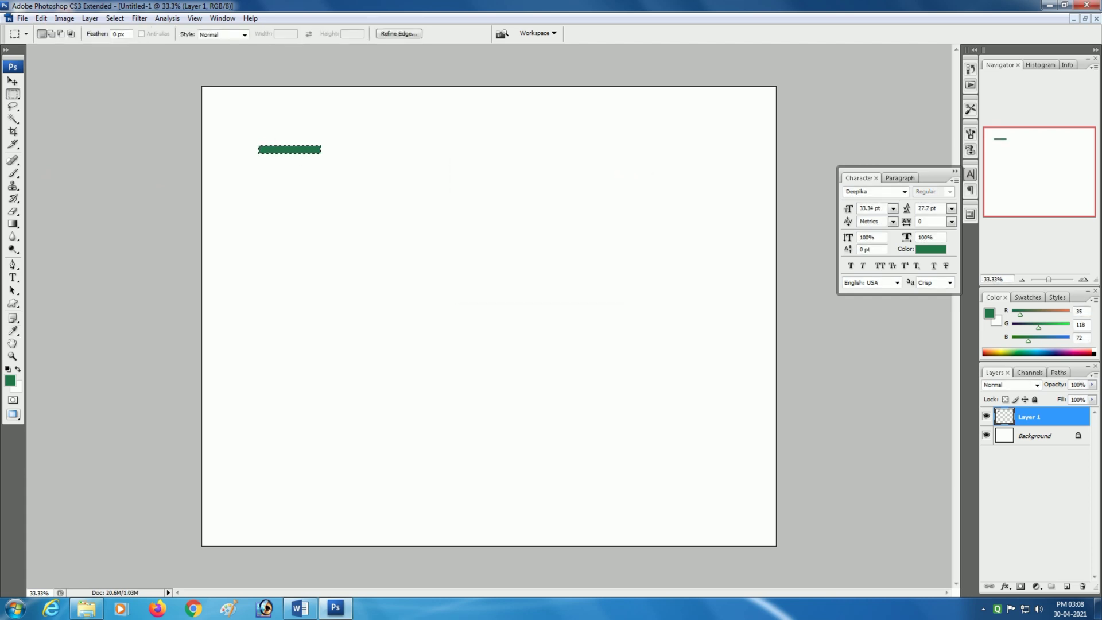
click(301, 256)
Duplicate the green bar's layer and rotate the copy clockwise about its center so it crosses the original.
key(ctrl+j)
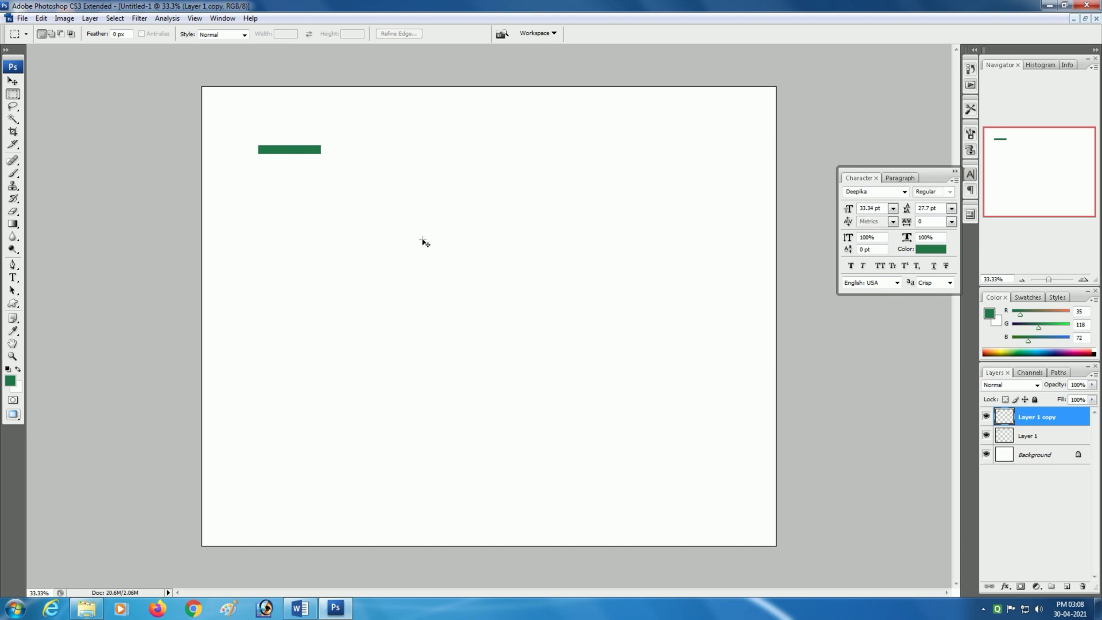
key(ctrl+t)
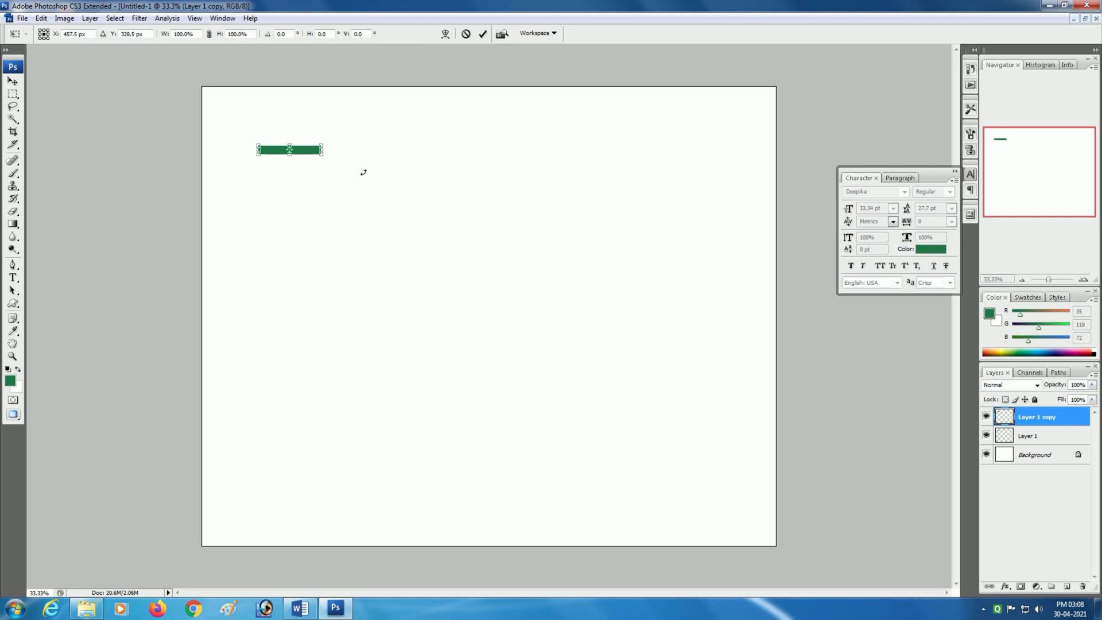
drag(363, 172, 346, 217)
key(Return)
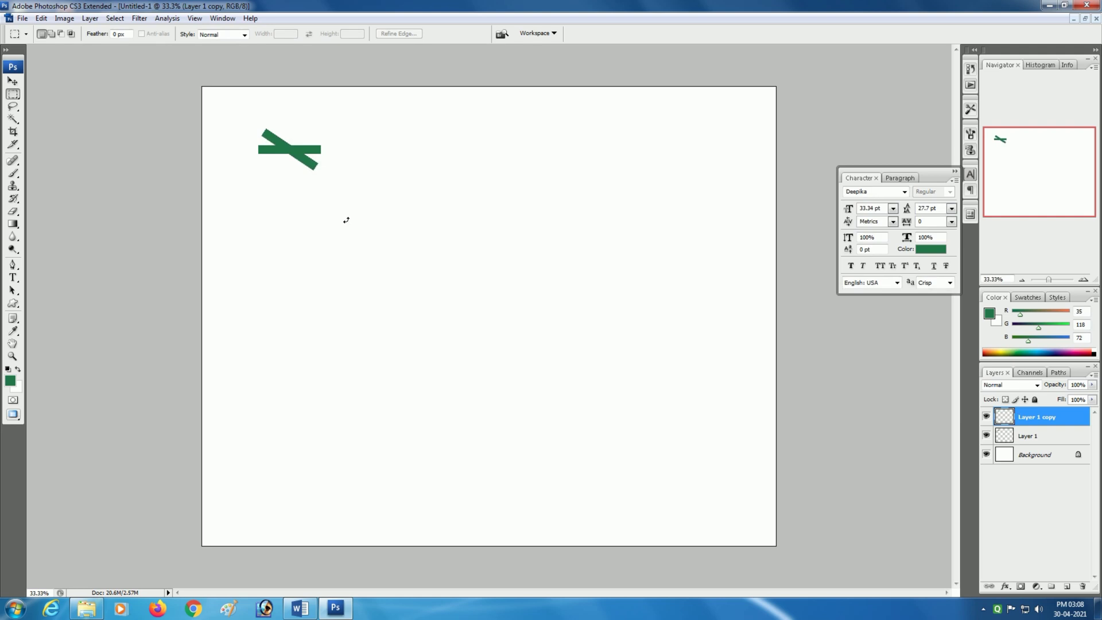
Repeat the duplicate-and-rotate transform on the green bar four more times to form a starburst.
key(ctrl+alt+shift+t)
key(ctrl+alt+shift+t)
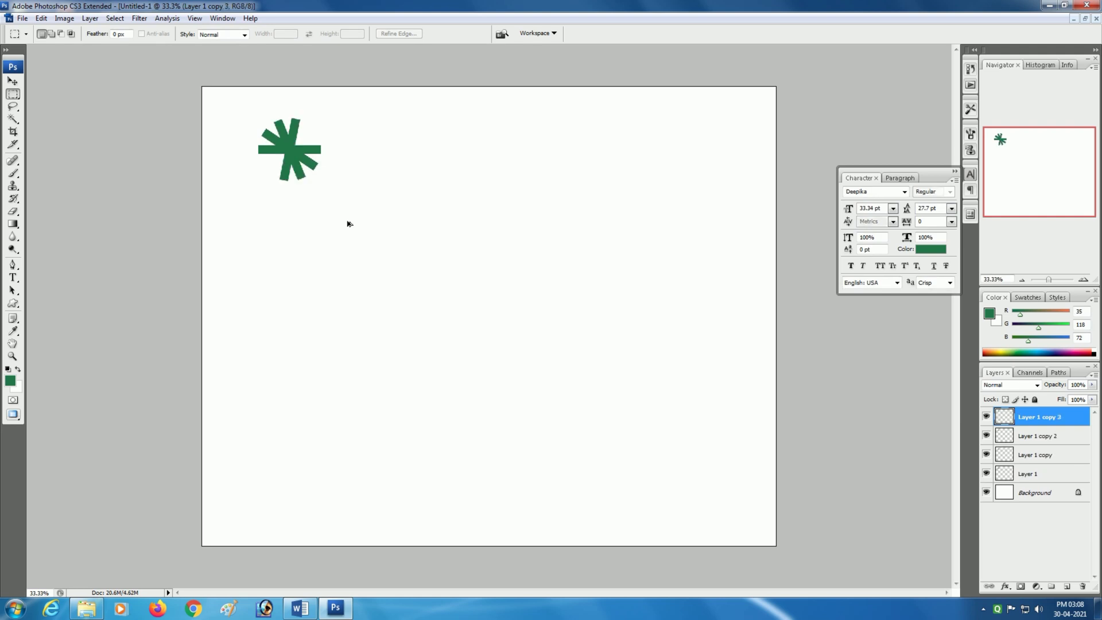
key(ctrl+alt+shift+t)
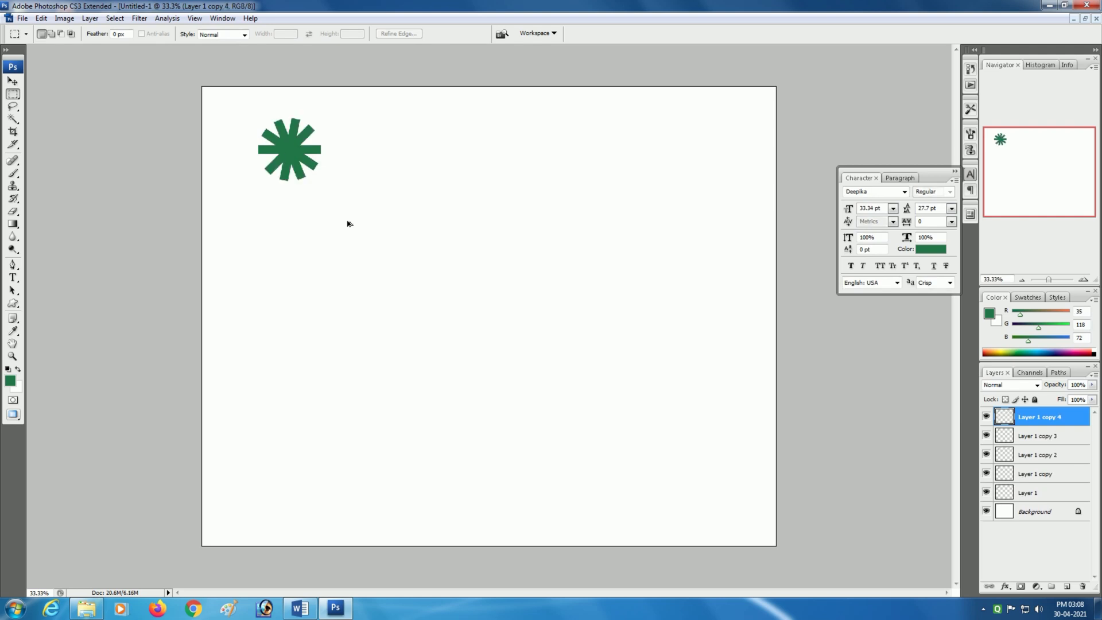
key(ctrl+alt+shift+t)
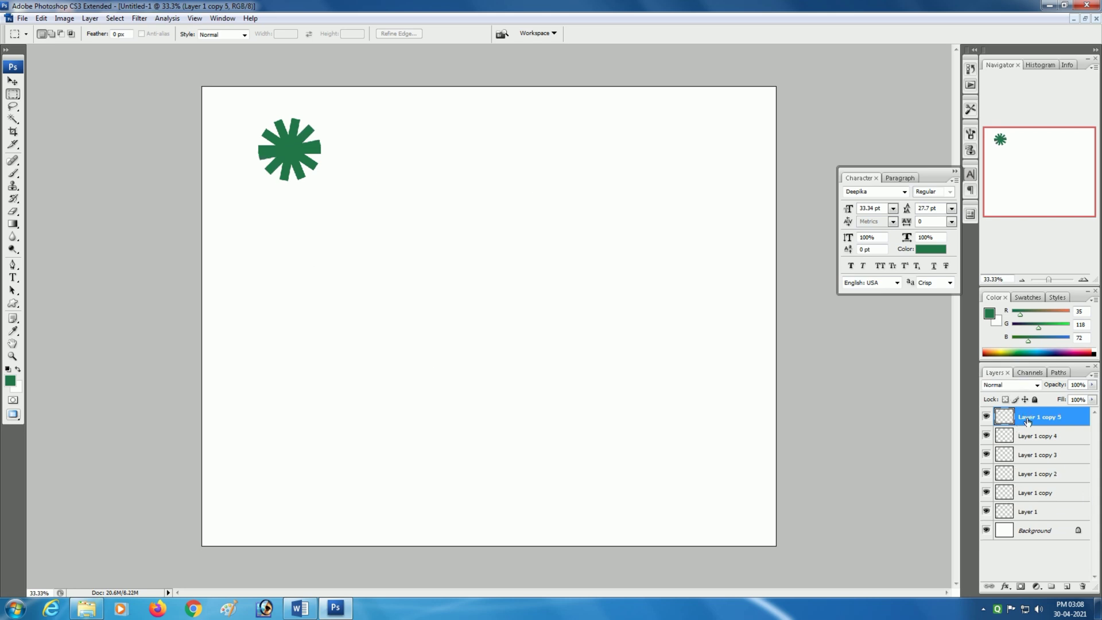
Select all the green bar layers from Layer 1 to Layer 1 copy 5 and merge them into one layer.
shift+click(1059, 511)
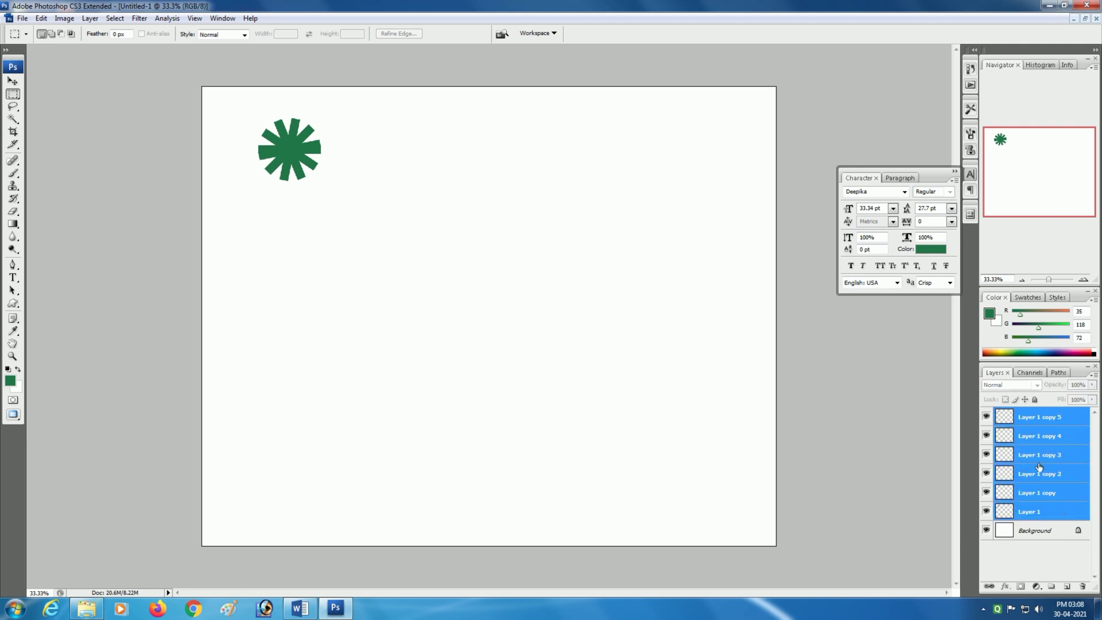
click(40, 18)
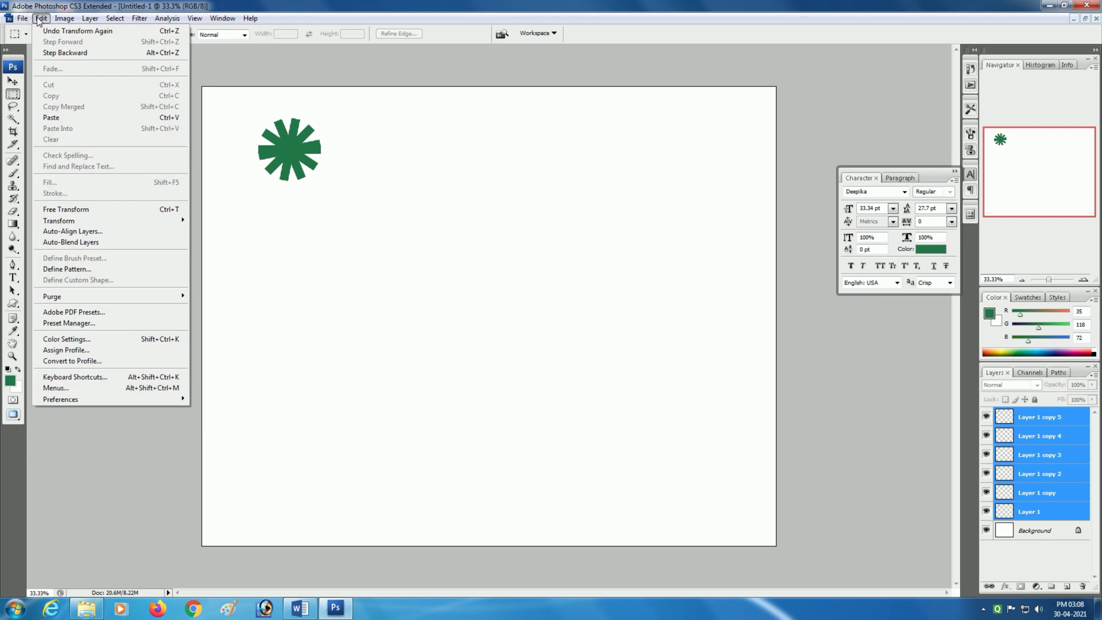
mouse_move(63, 225)
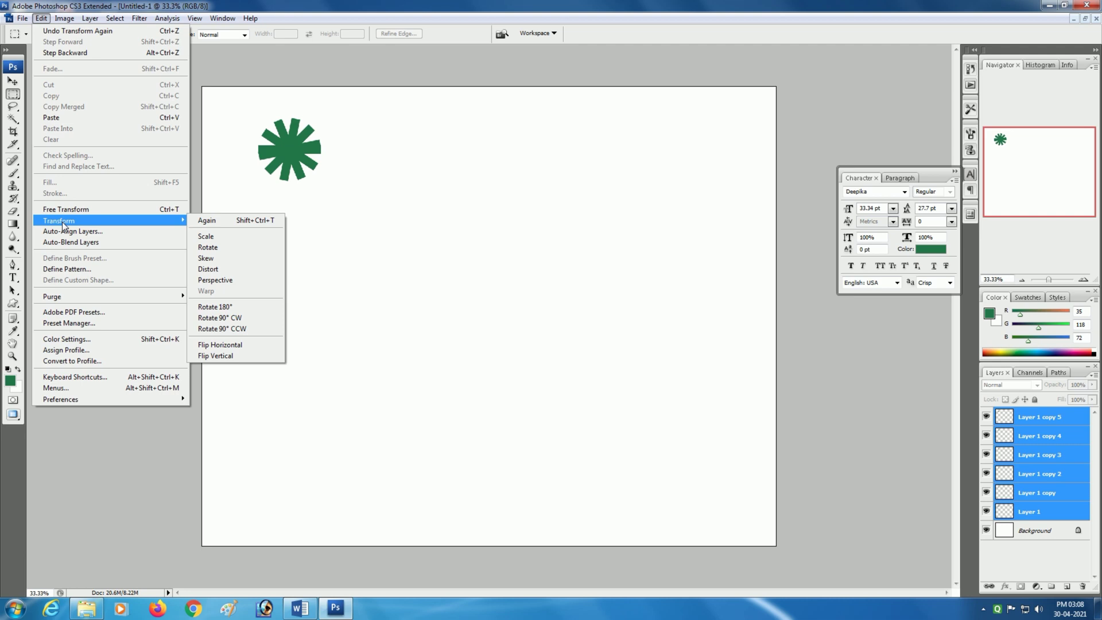
mouse_move(72, 22)
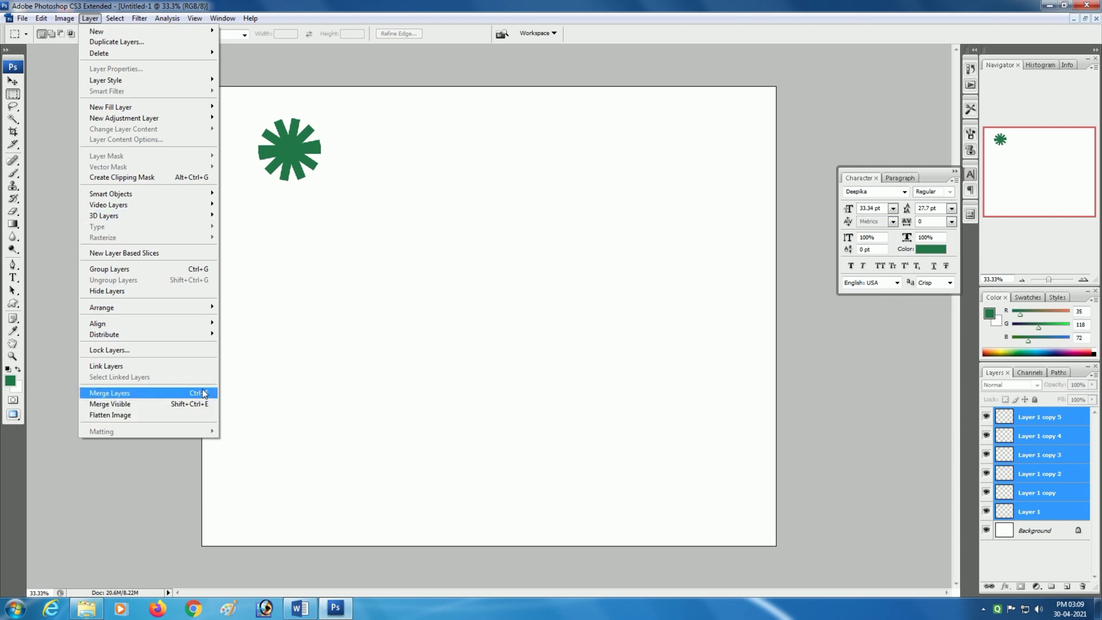
click(202, 390)
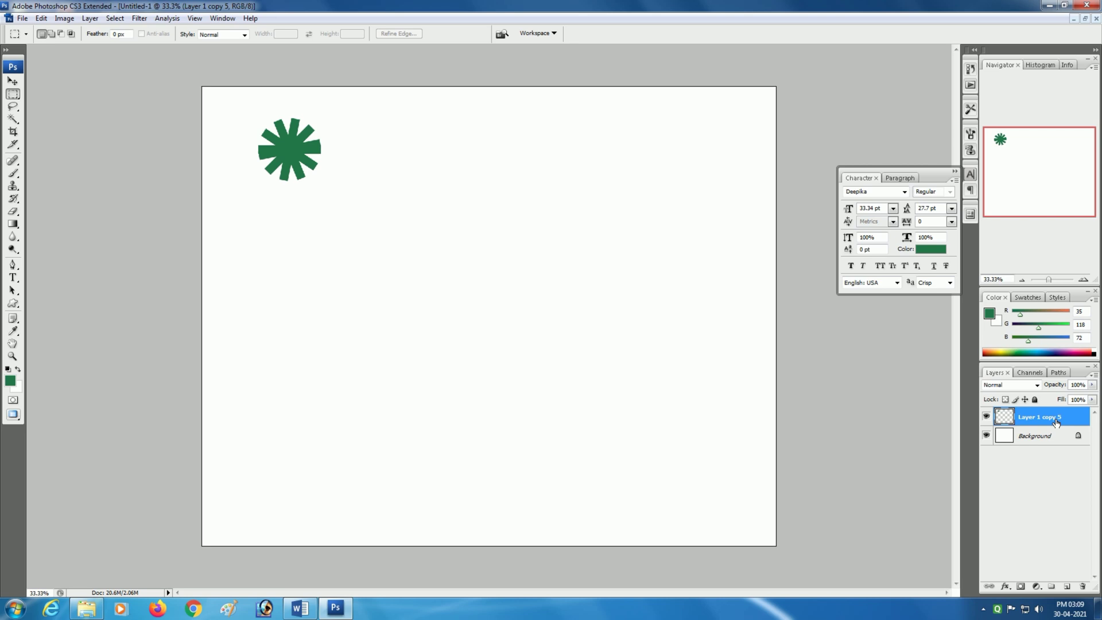
Duplicate the merged starburst and rotate the copy clockwise about 18° so its rays fill the gaps.
key(ctrl+j)
key(ctrl+t)
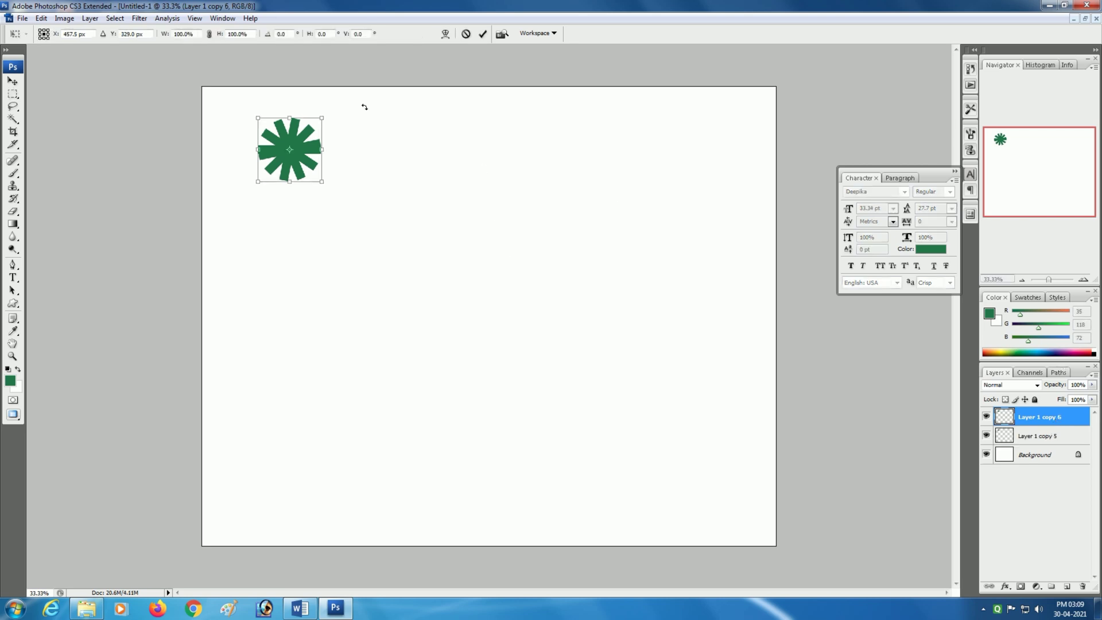
drag(364, 107, 367, 134)
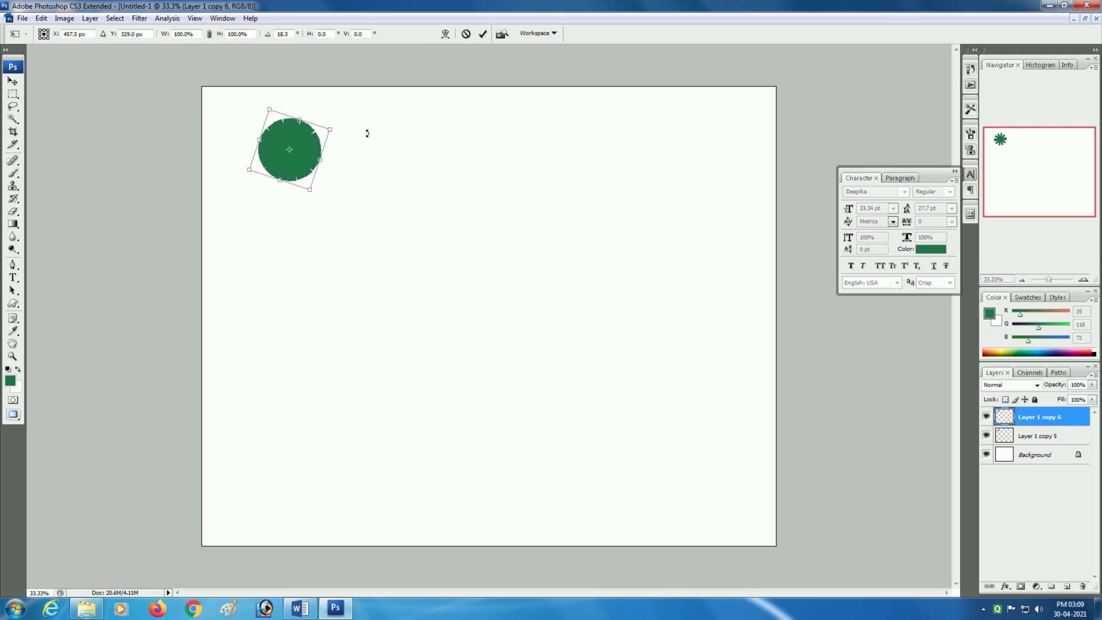
key(Return)
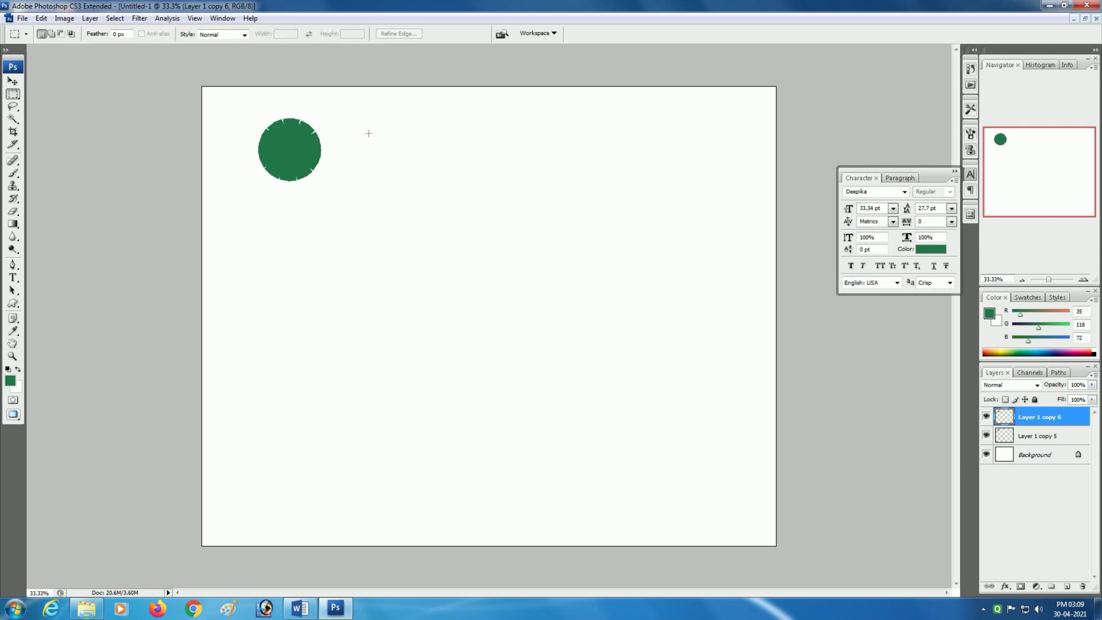
Load the rotated starburst copy as a selection, fill it with magenta #ed17eb as the foreground color, and deselect.
ctrl+click(1005, 416)
click(10, 381)
click(563, 193)
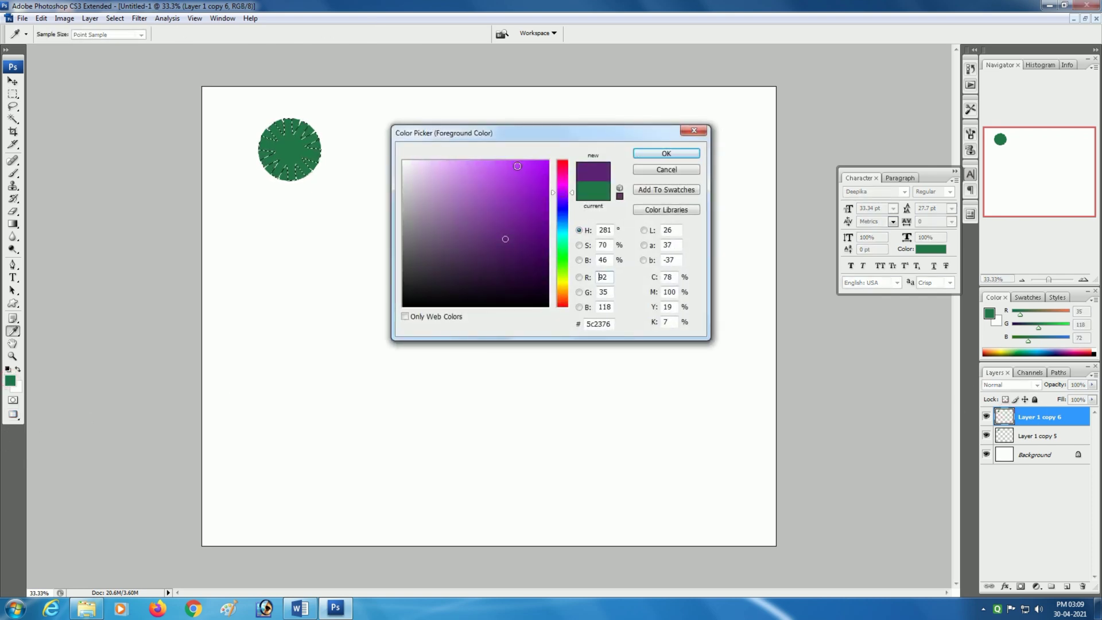
click(515, 165)
click(565, 220)
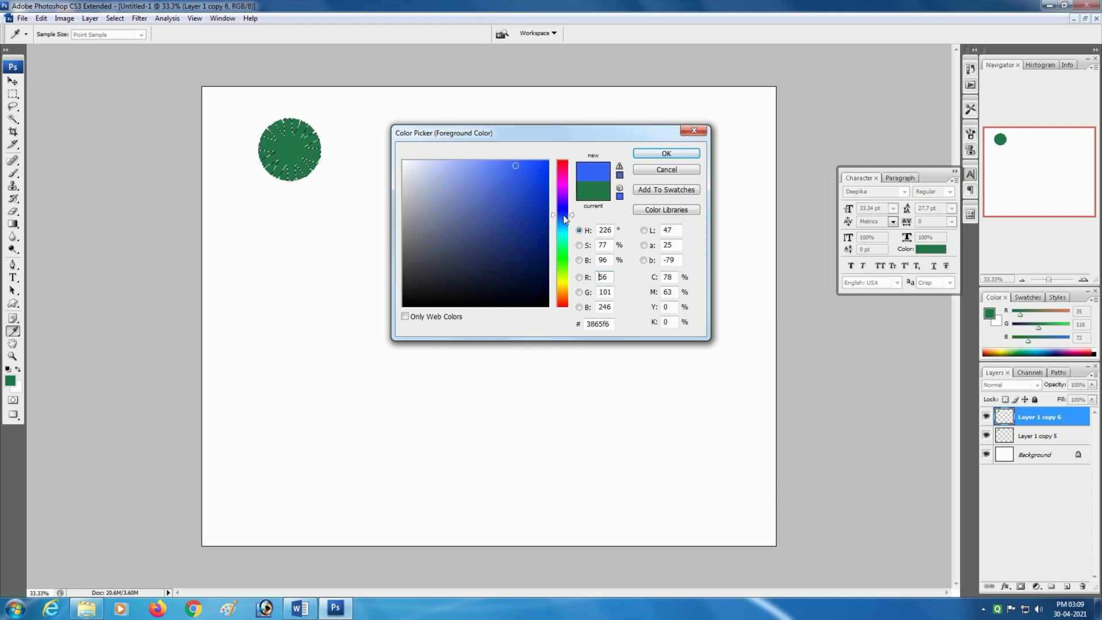
click(565, 185)
click(535, 170)
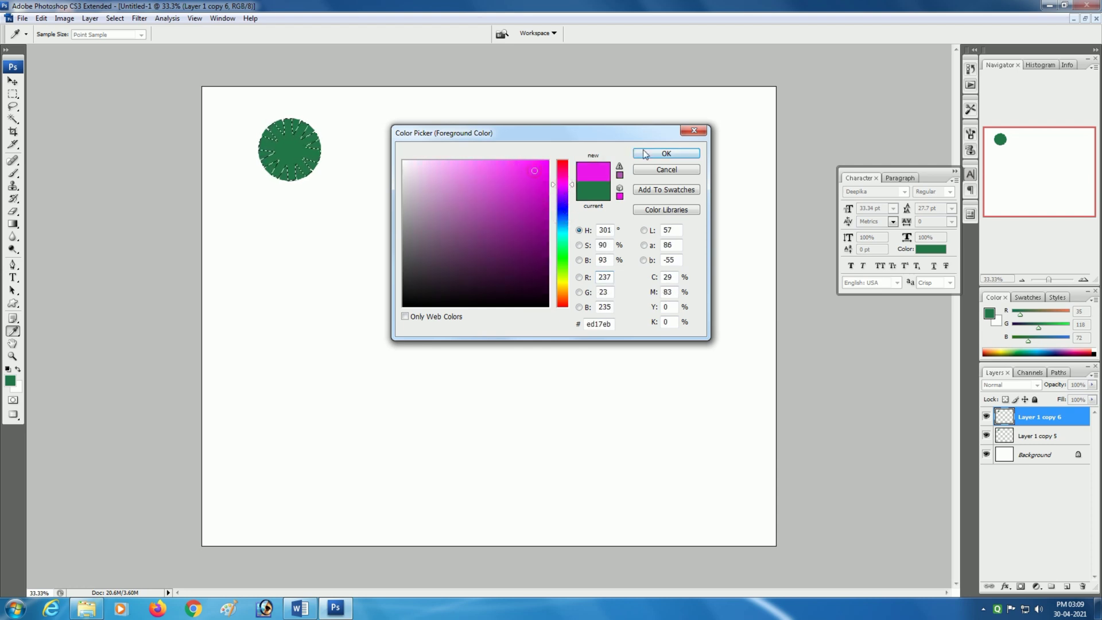
click(666, 153)
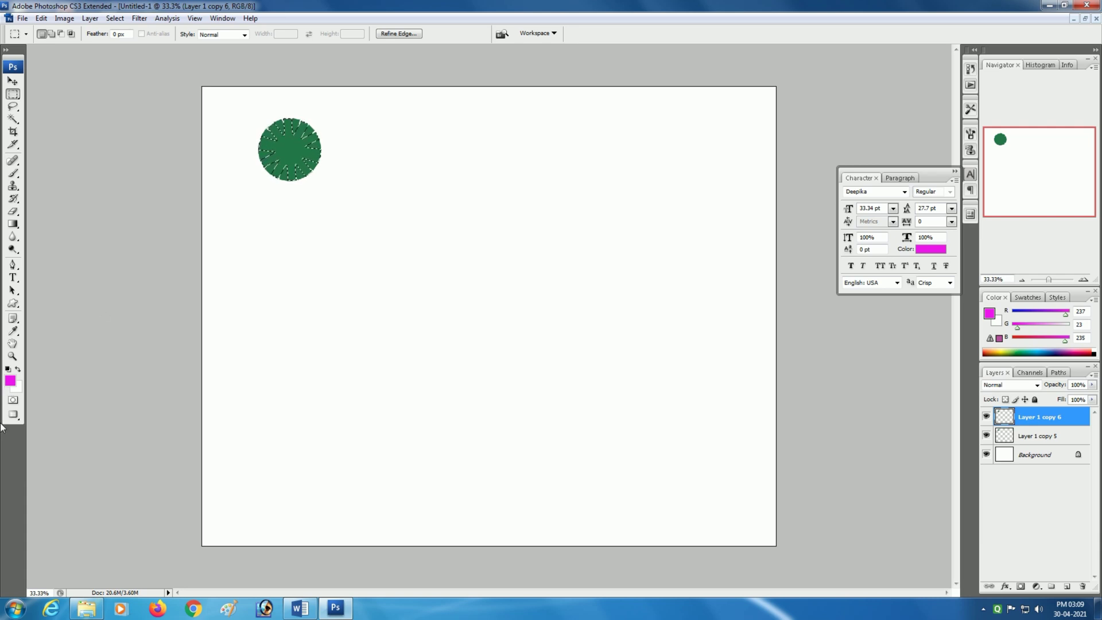
key(alt+BackSpace)
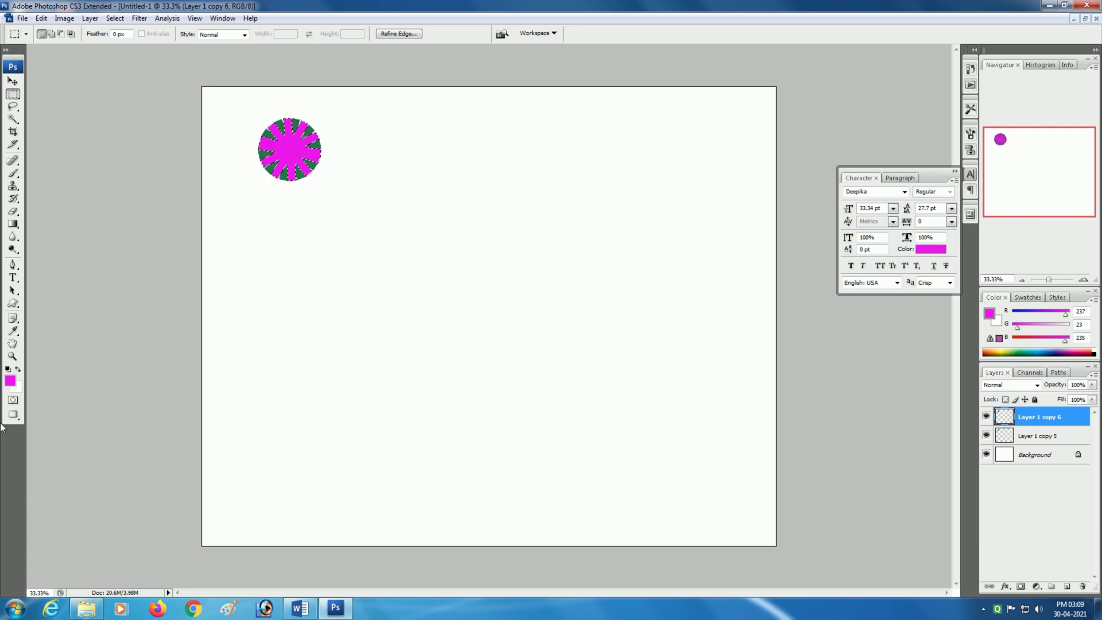
key(ctrl+d)
Merge the magenta and green starburst layers and place copies of the flower at all four corners of the canvas.
shift+click(1051, 438)
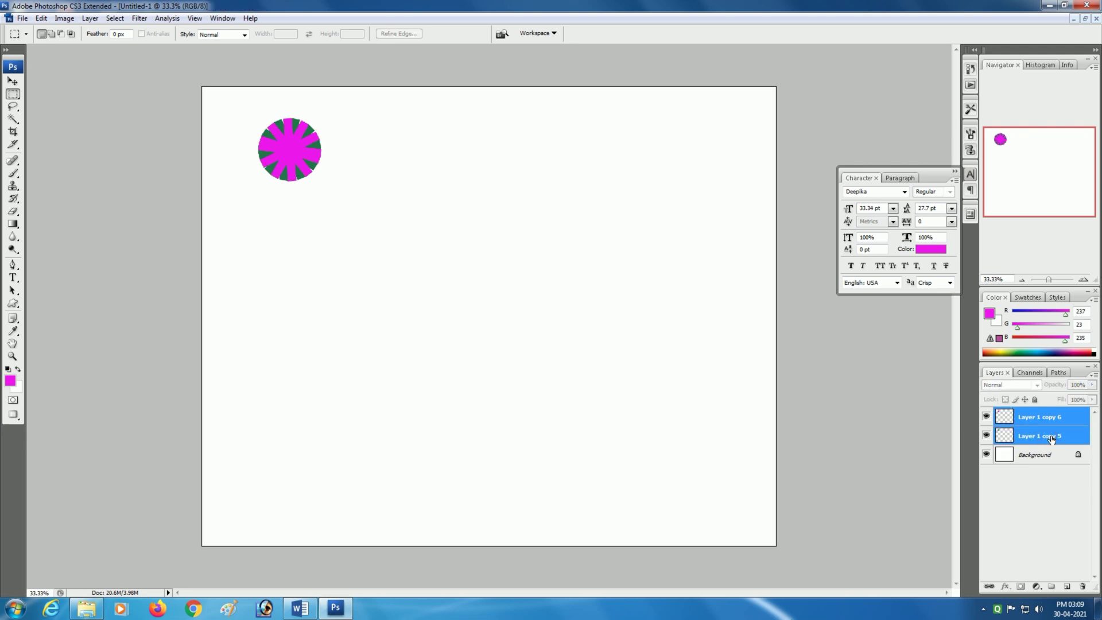
key(ctrl+e)
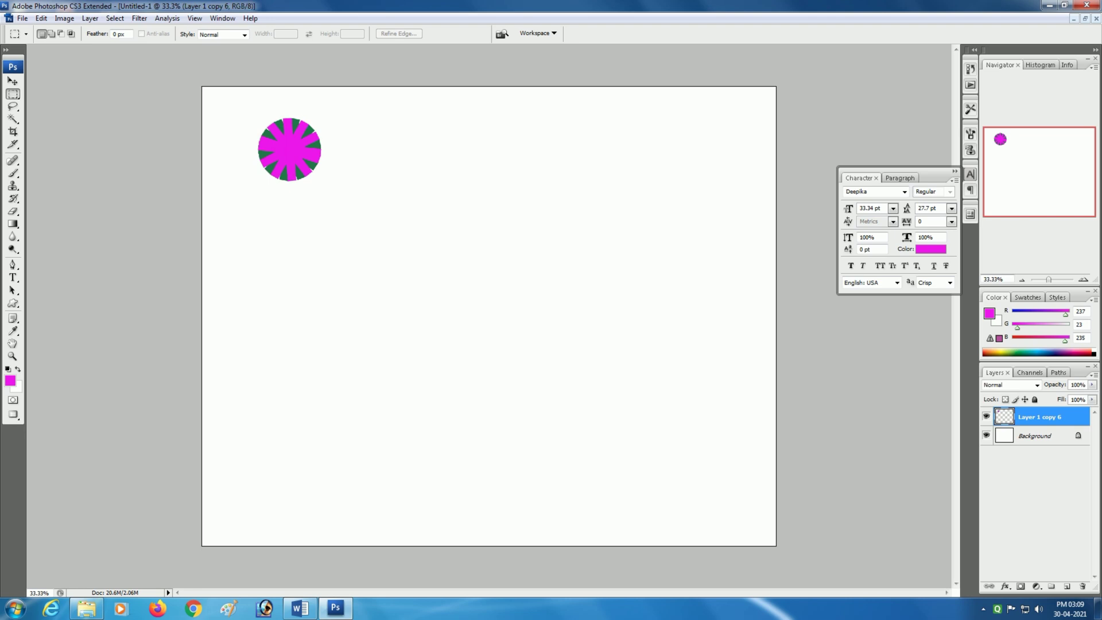
click(13, 81)
drag(303, 151, 218, 544)
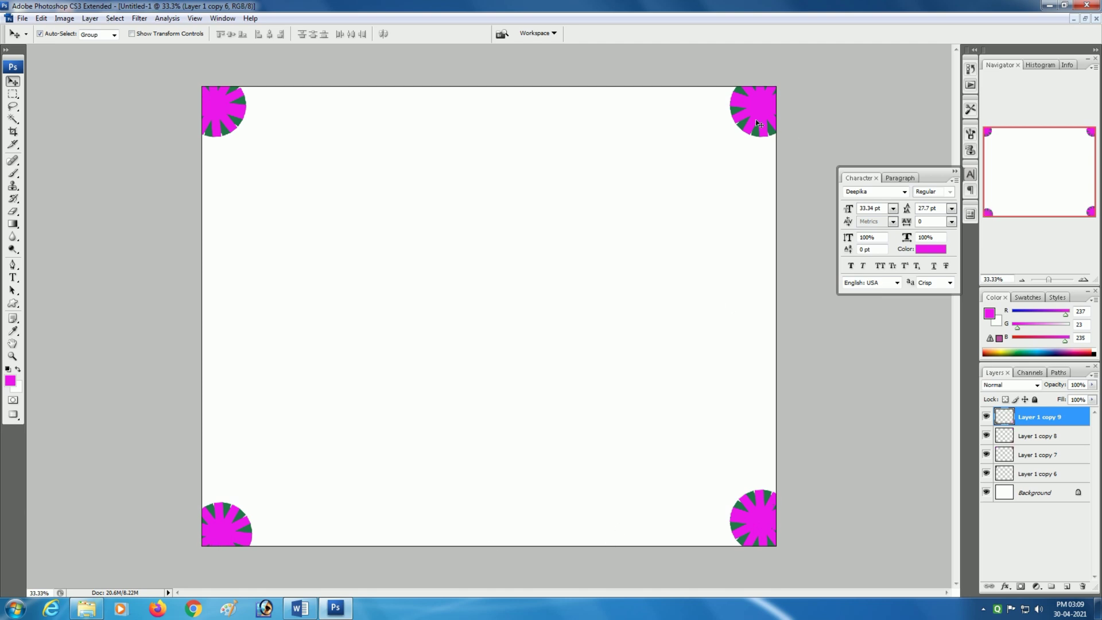
Select the entire canvas and add a new layer directly above the upper-left flower's layer.
click(234, 122)
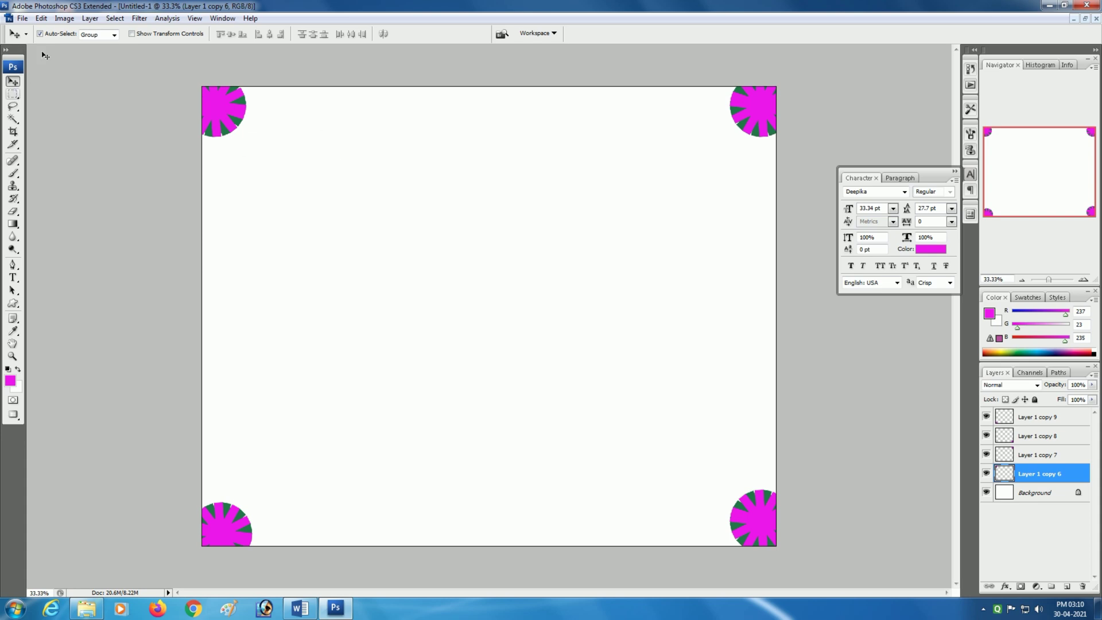
click(115, 19)
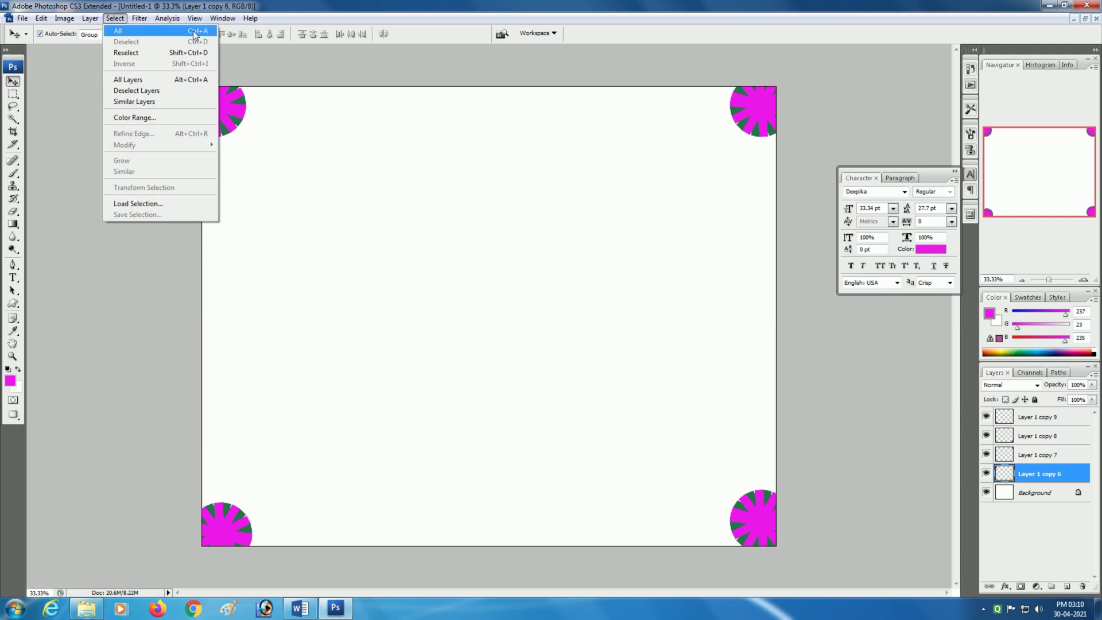
click(118, 30)
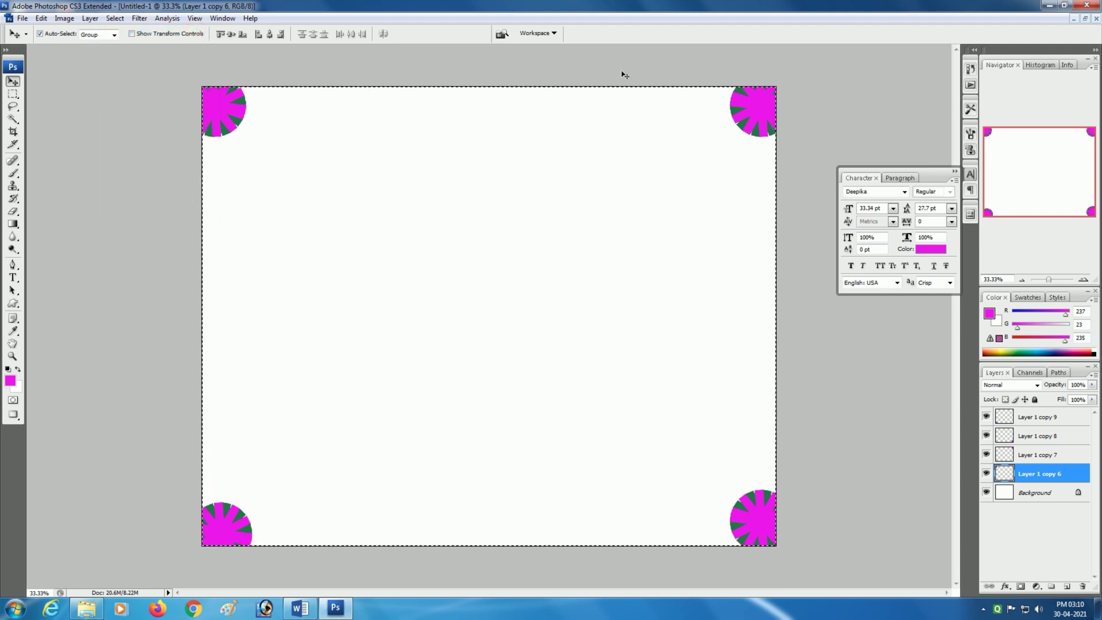
click(1068, 587)
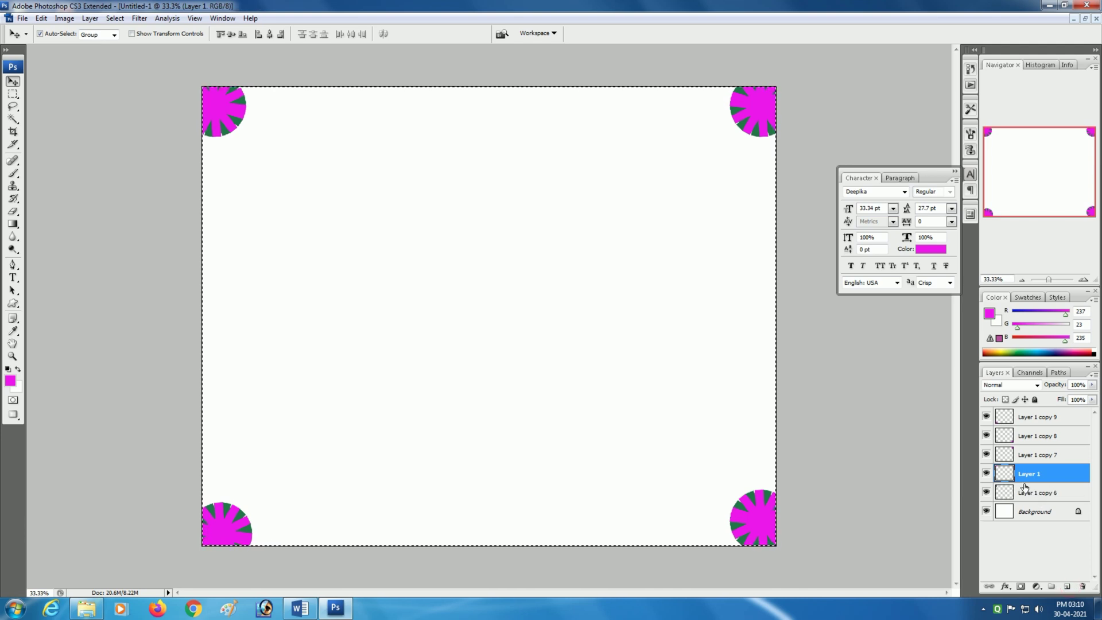
Convert the full-canvas selection into a border selection 10 pixels wide.
click(116, 20)
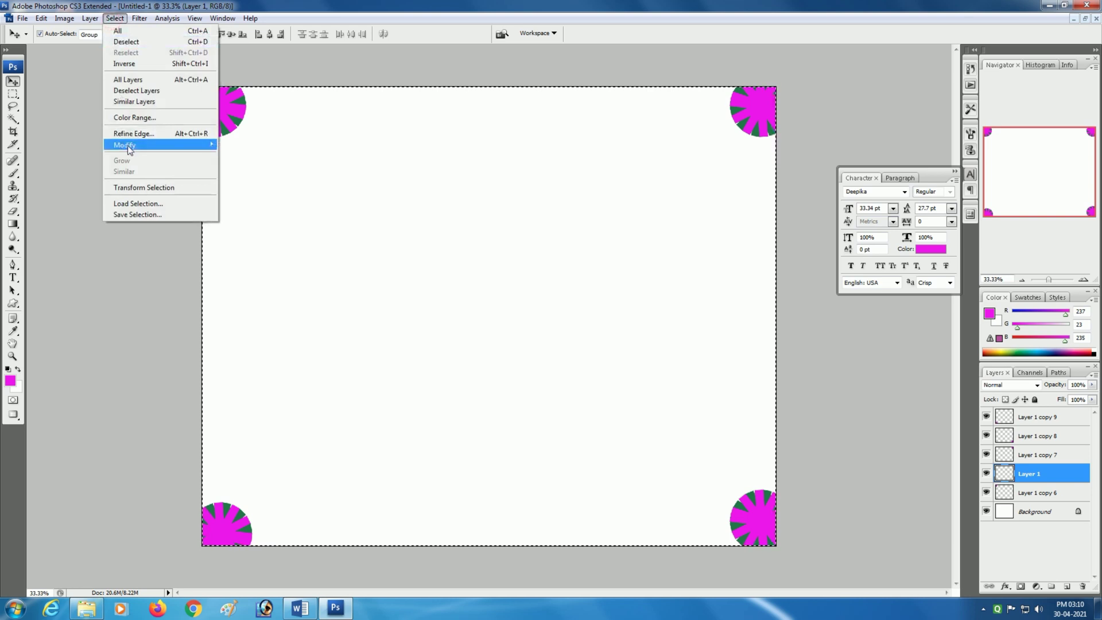
mouse_move(198, 145)
click(253, 144)
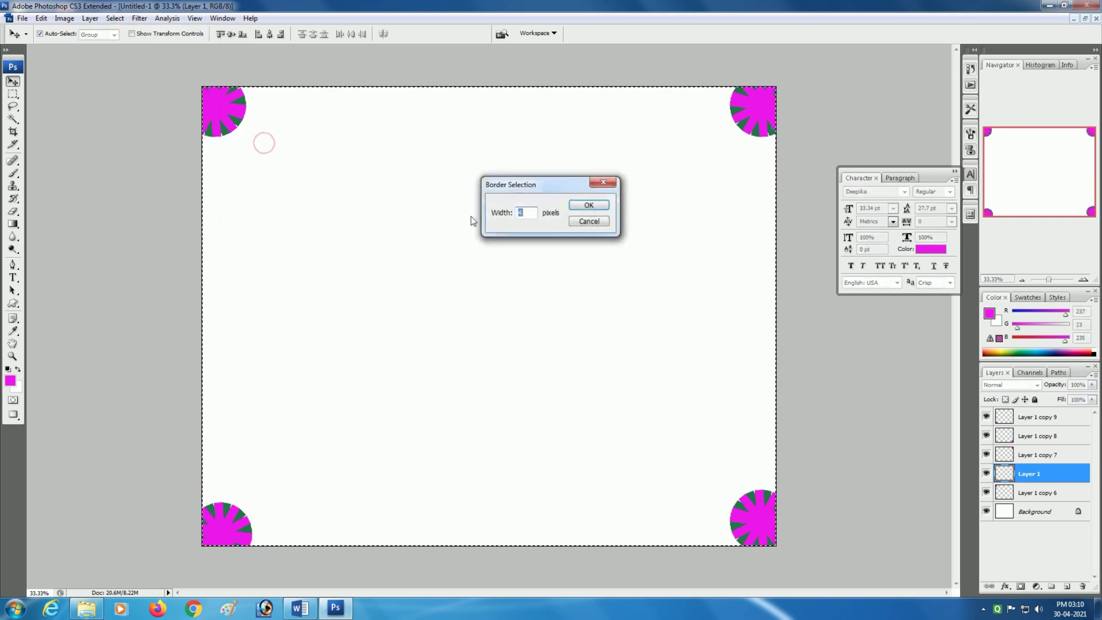
text(10)
click(589, 206)
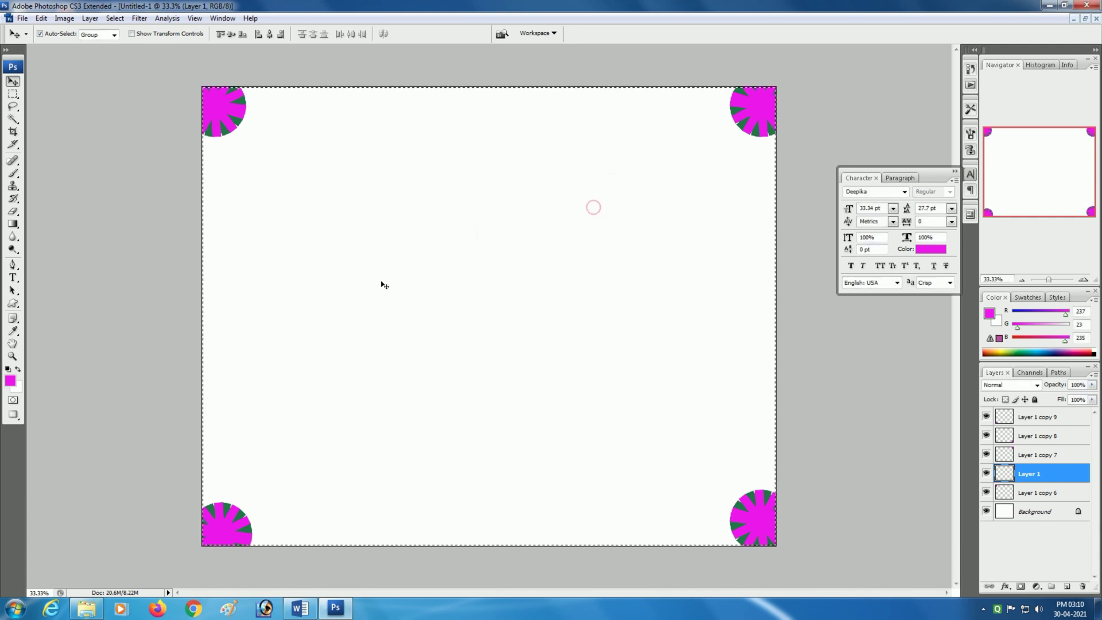
Apply the Border modification to the selection again with a width of 25 pixels.
click(114, 18)
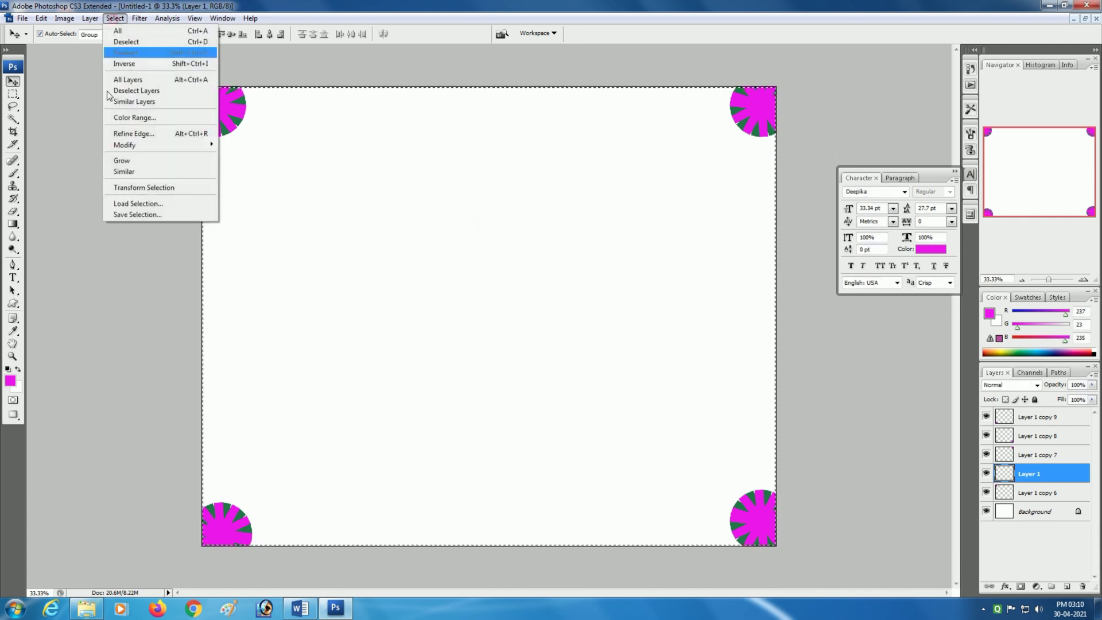
mouse_move(132, 144)
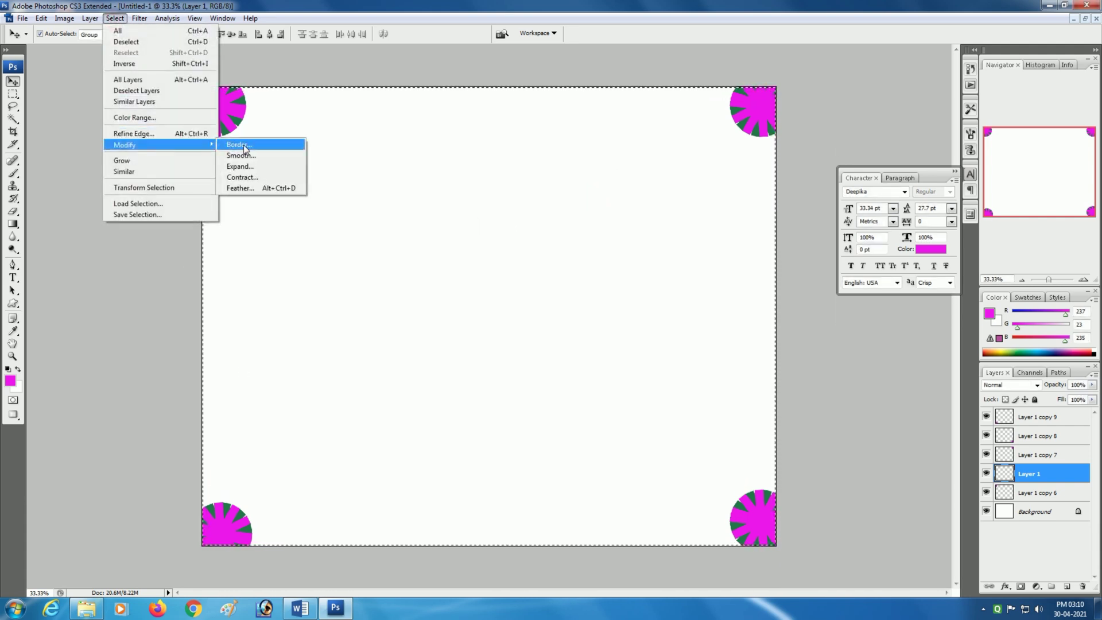
click(243, 145)
text(25)
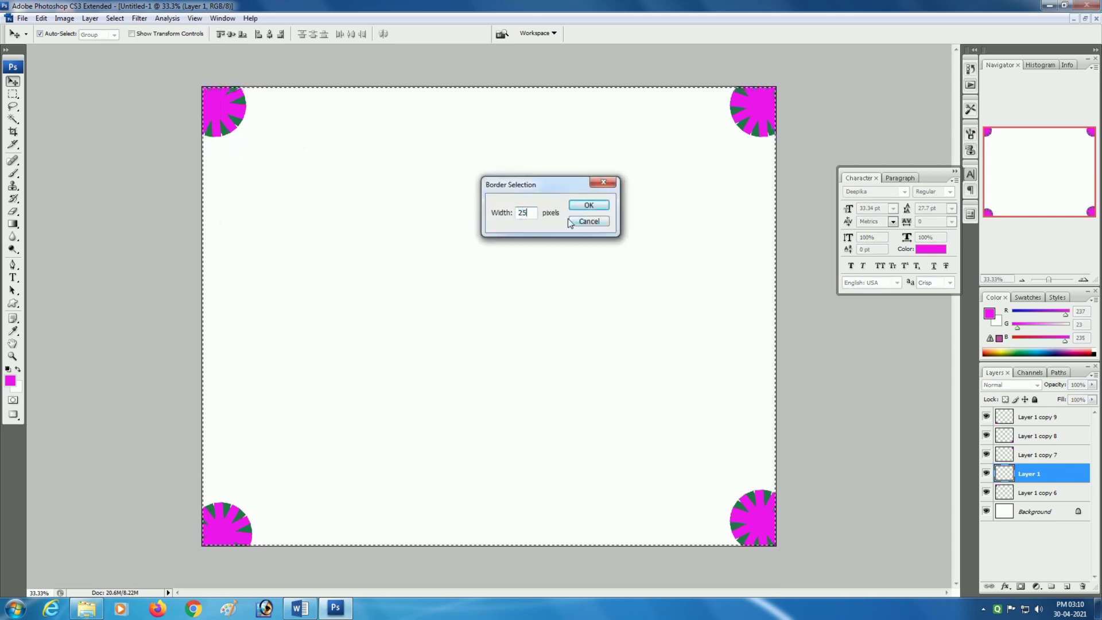
key(Return)
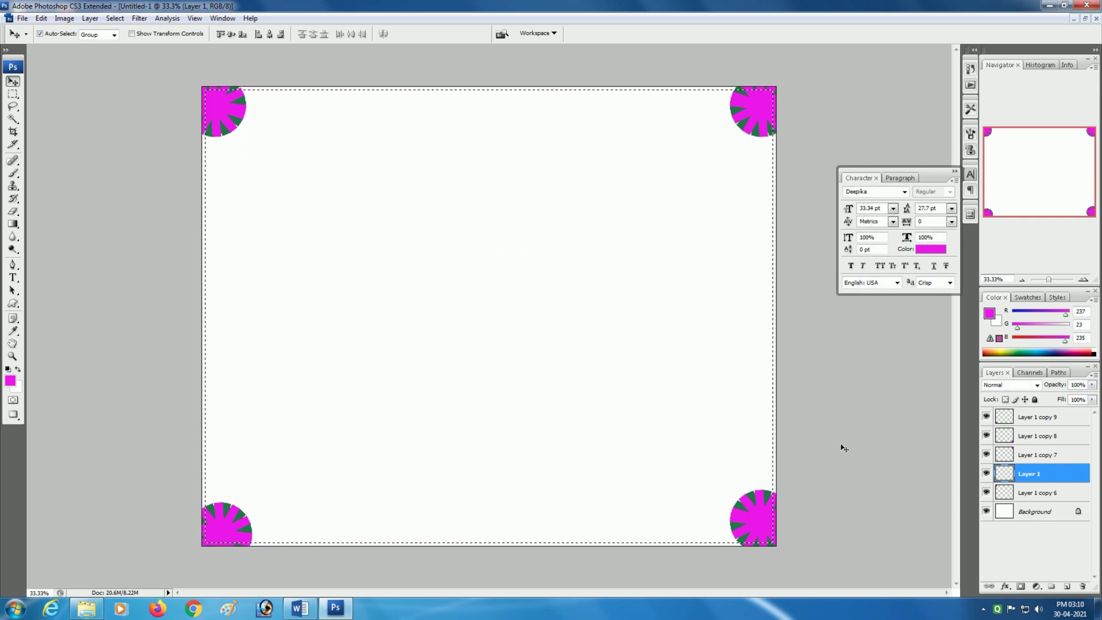
Add a new layer, fill the border selection on it with the magenta foreground color, and deselect.
click(1069, 593)
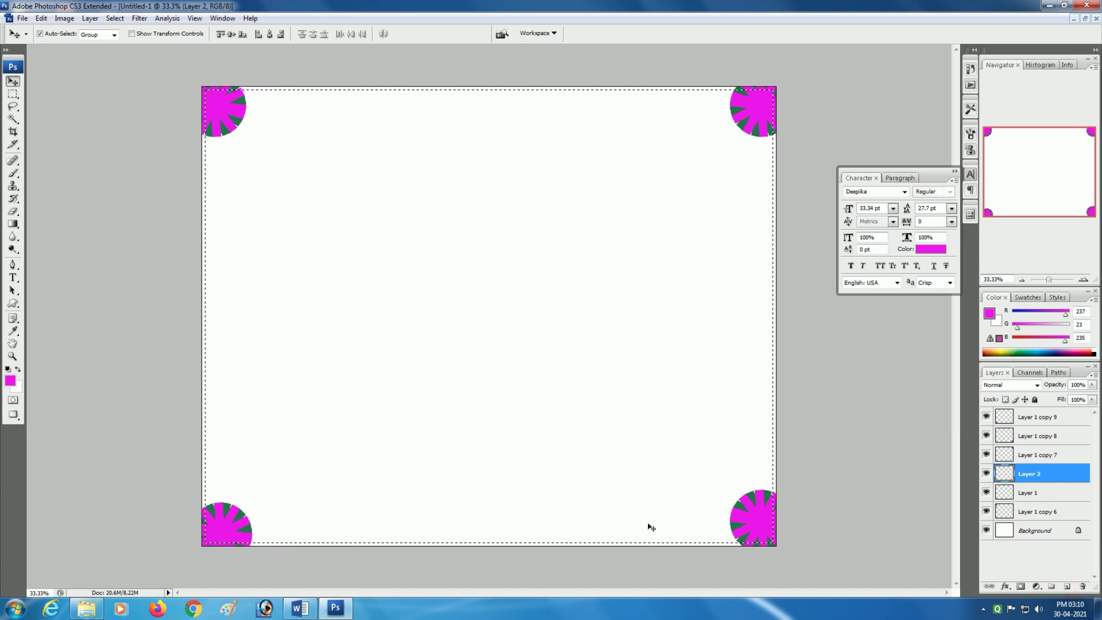
key(alt+BackSpace)
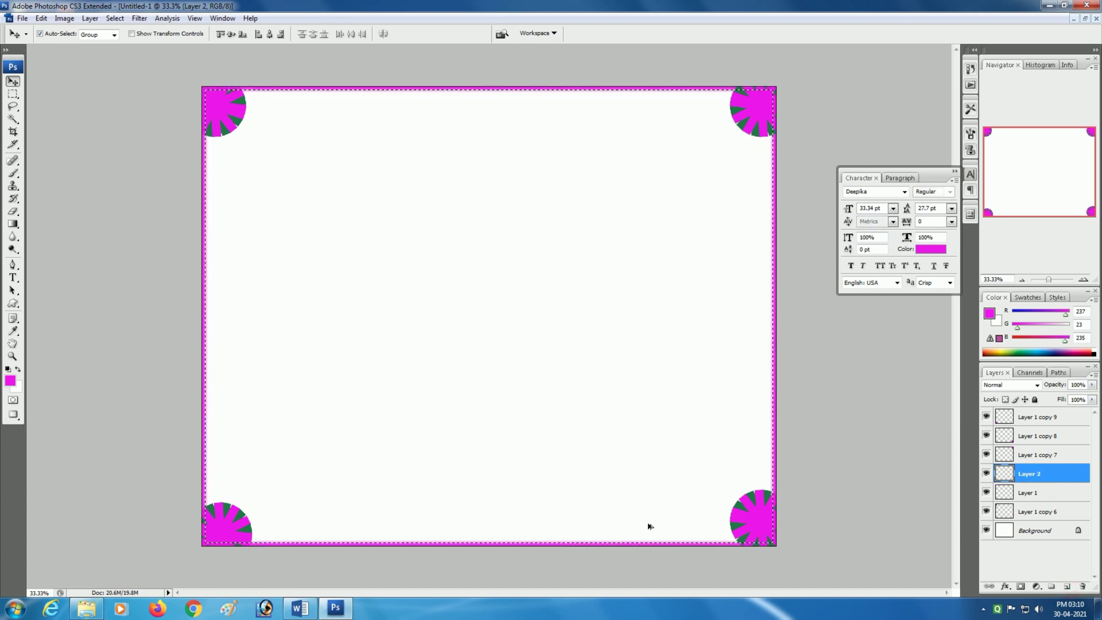
key(ctrl+d)
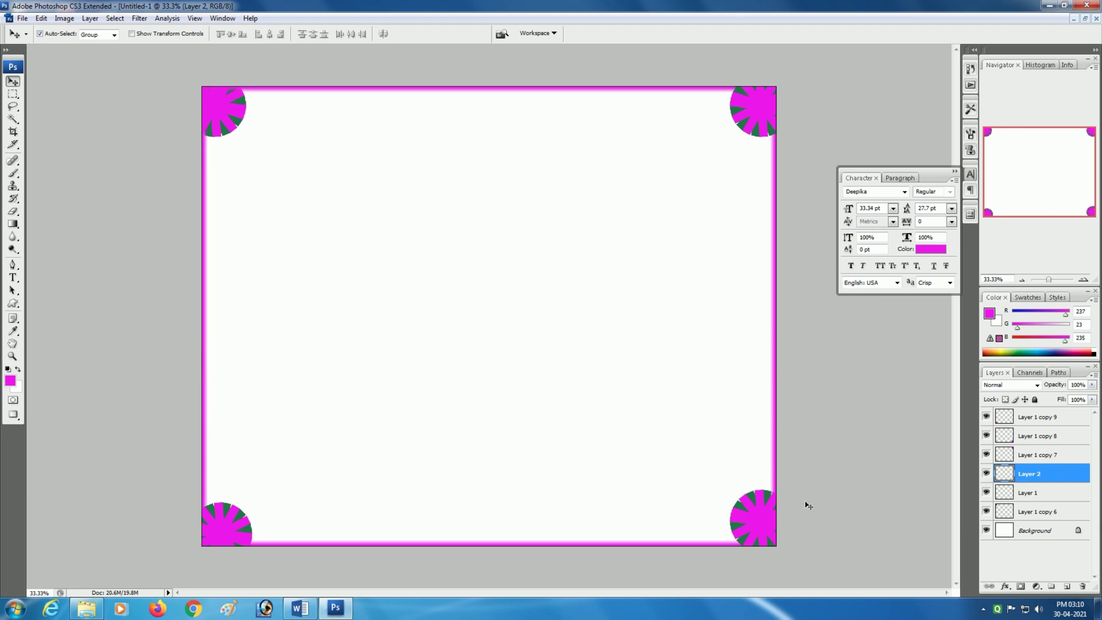
Select the lower-left flower's layer and toggle the visibility of the other flower layers and the border layer to identify each one.
click(225, 521)
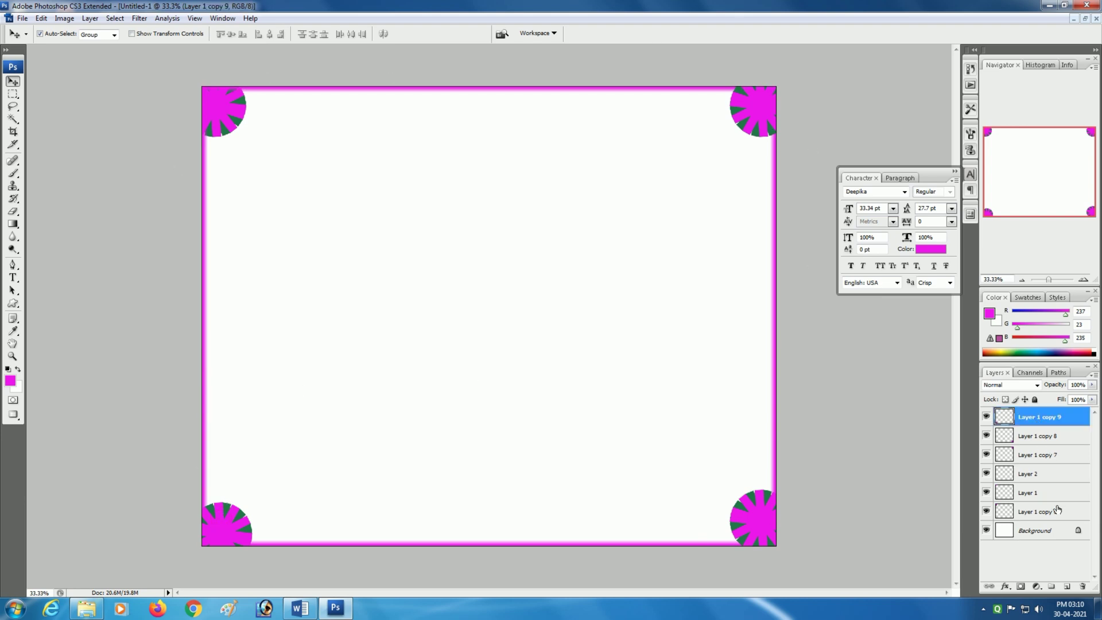
click(988, 512)
click(988, 512)
click(988, 436)
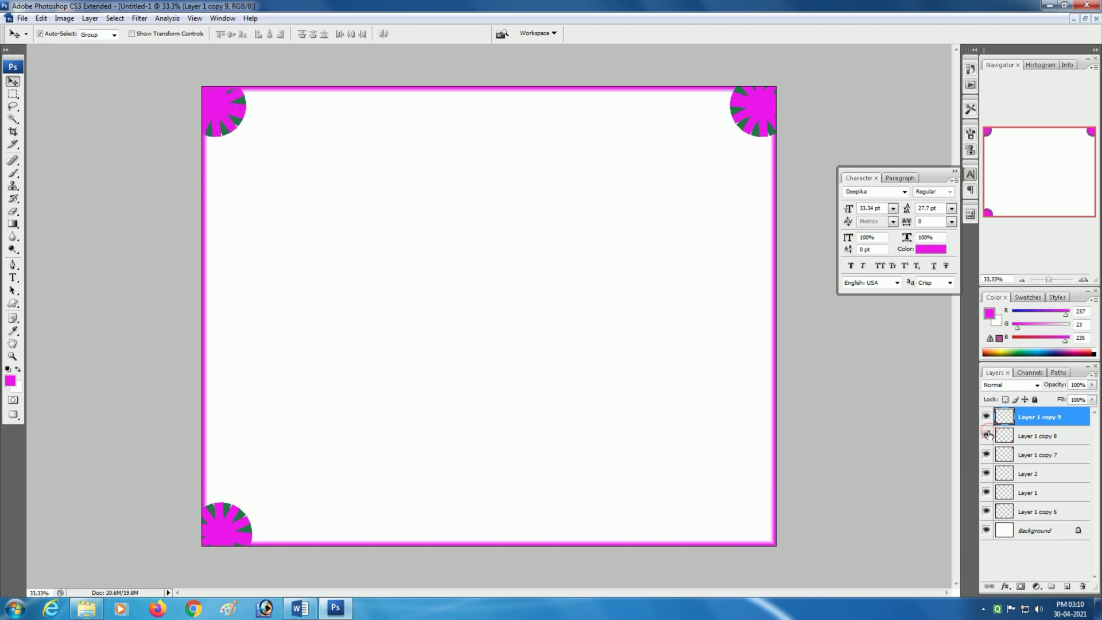
click(988, 436)
click(986, 456)
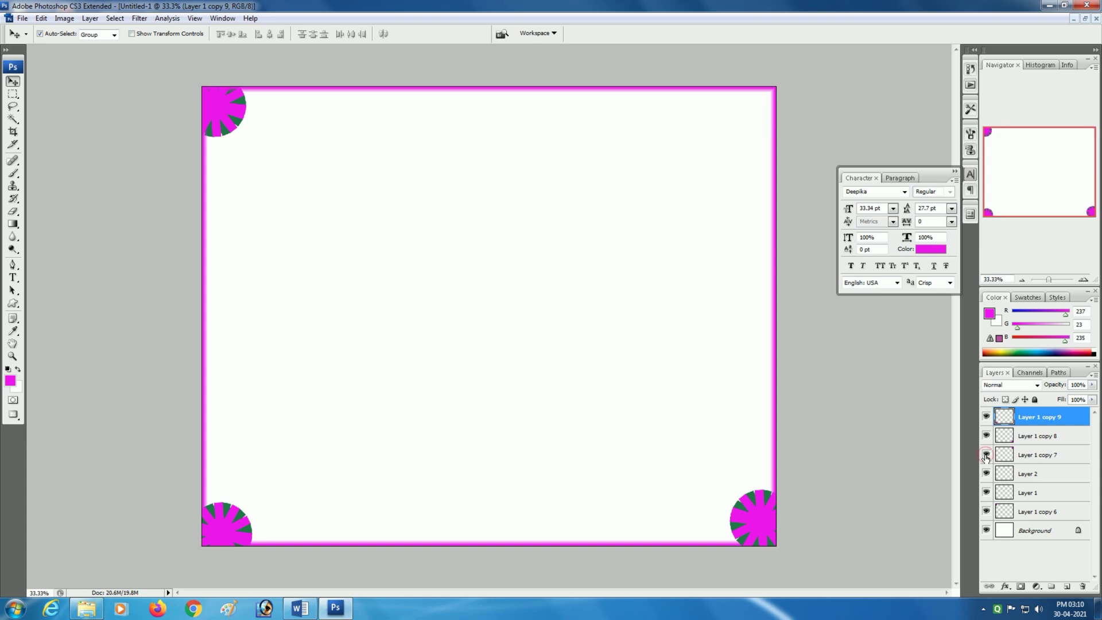
click(987, 454)
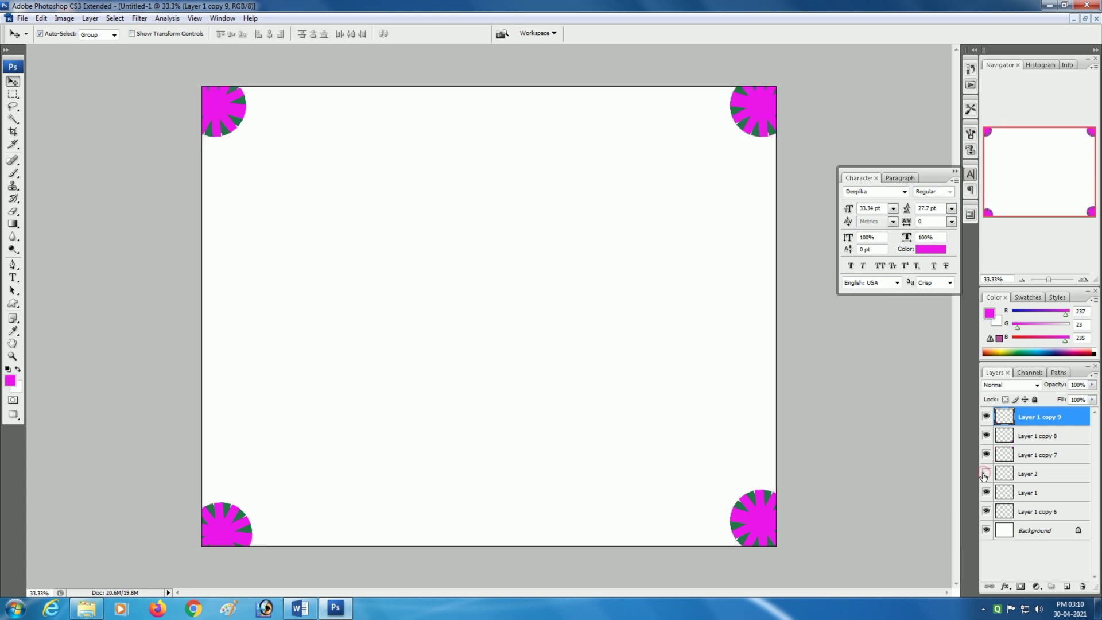
click(987, 474)
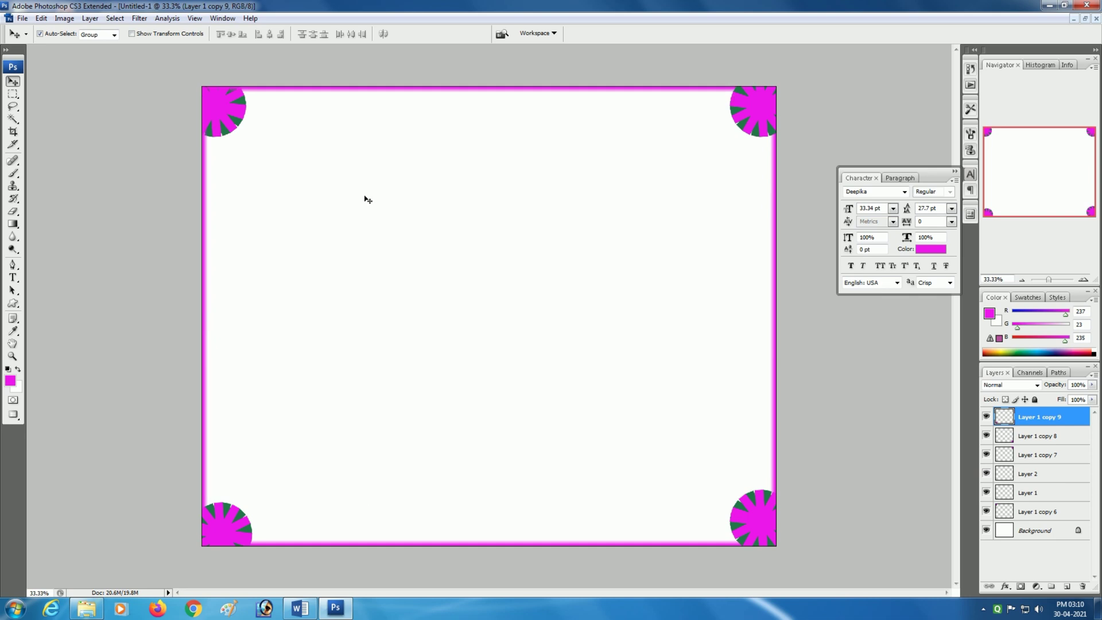
Draw a rectangular marquee in the page's upper middle, fill it with the magenta foreground color on a new layer, and deselect.
click(15, 98)
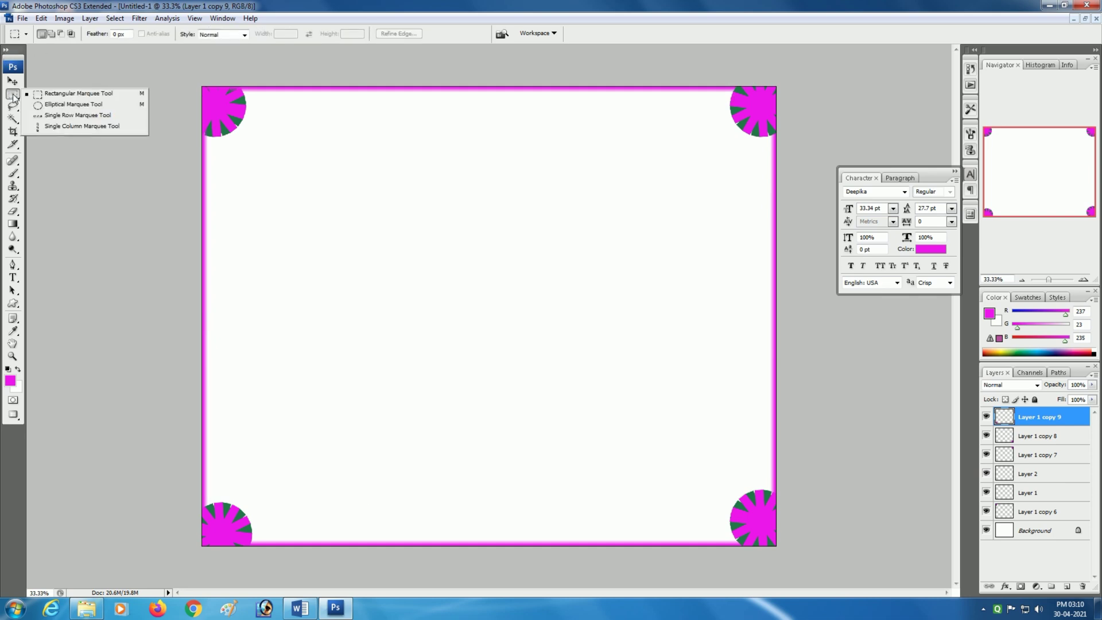
click(62, 96)
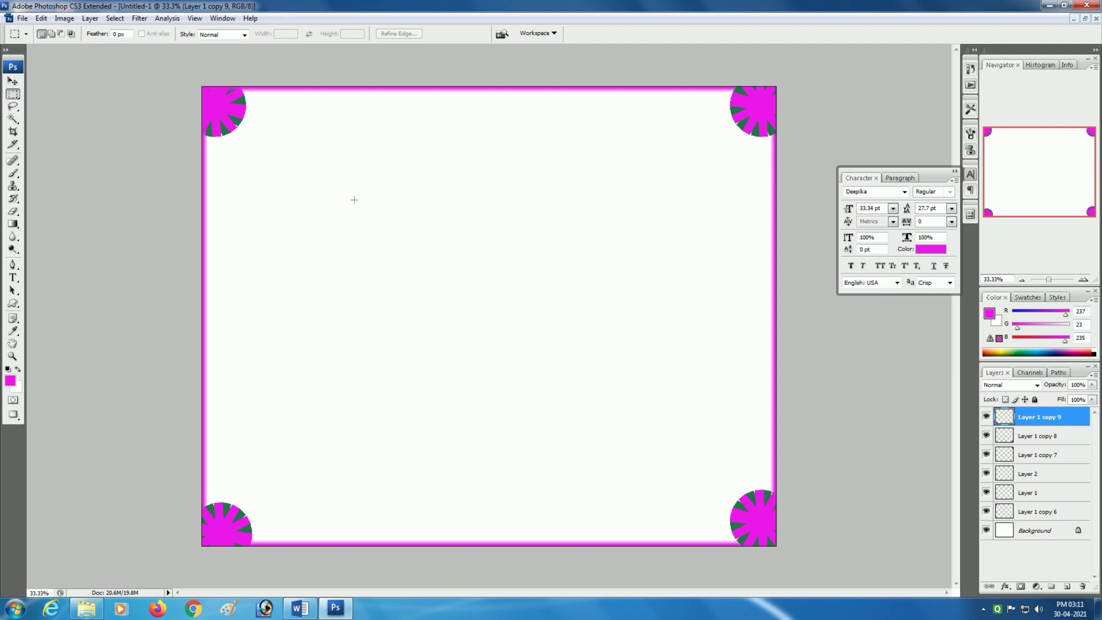
drag(356, 217, 542, 306)
click(1067, 587)
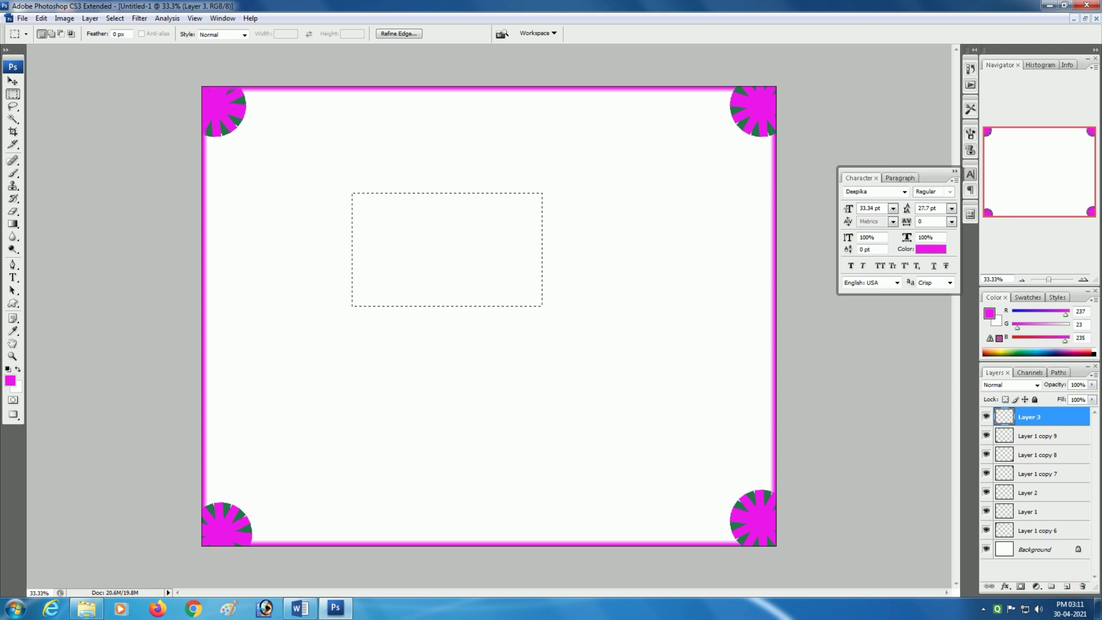
key(alt+BackSpace)
click(389, 303)
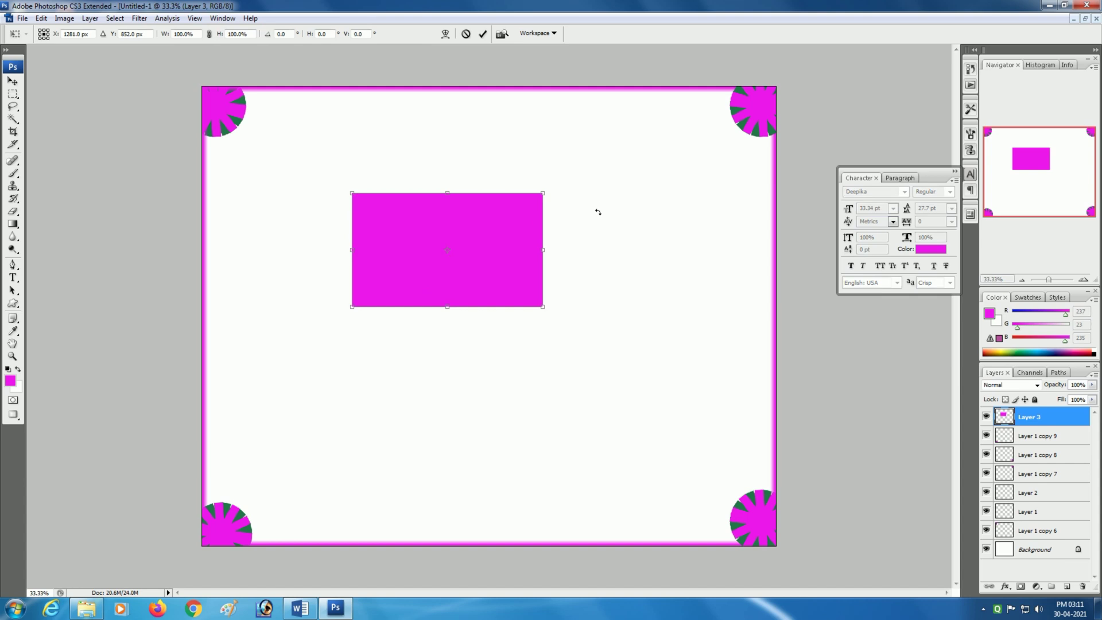
drag(591, 302, 467, 417)
right_click(468, 287)
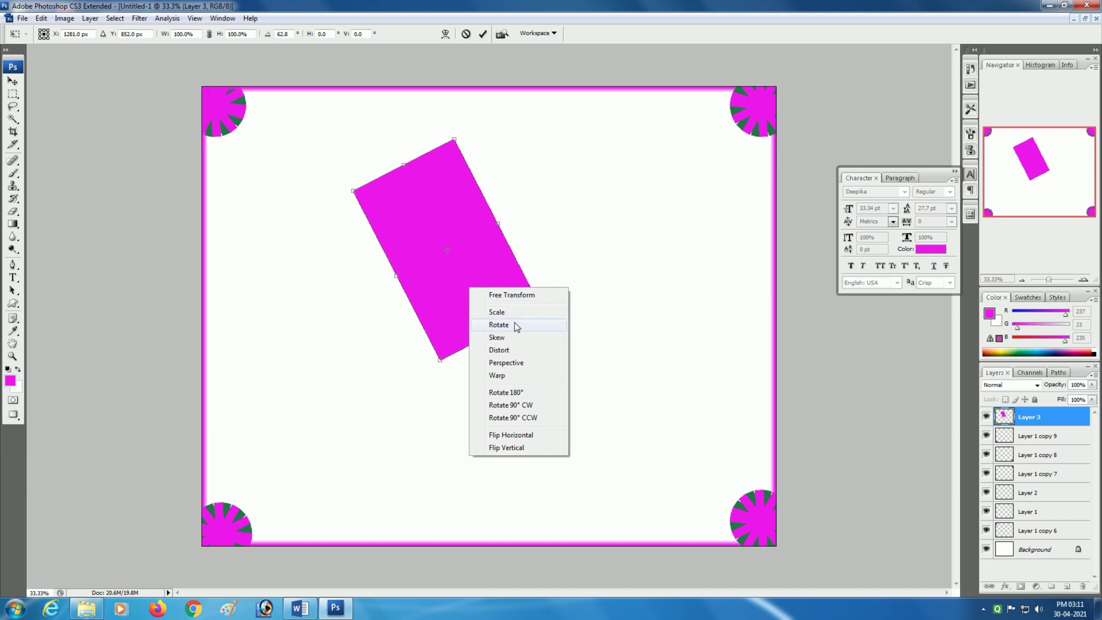
click(523, 362)
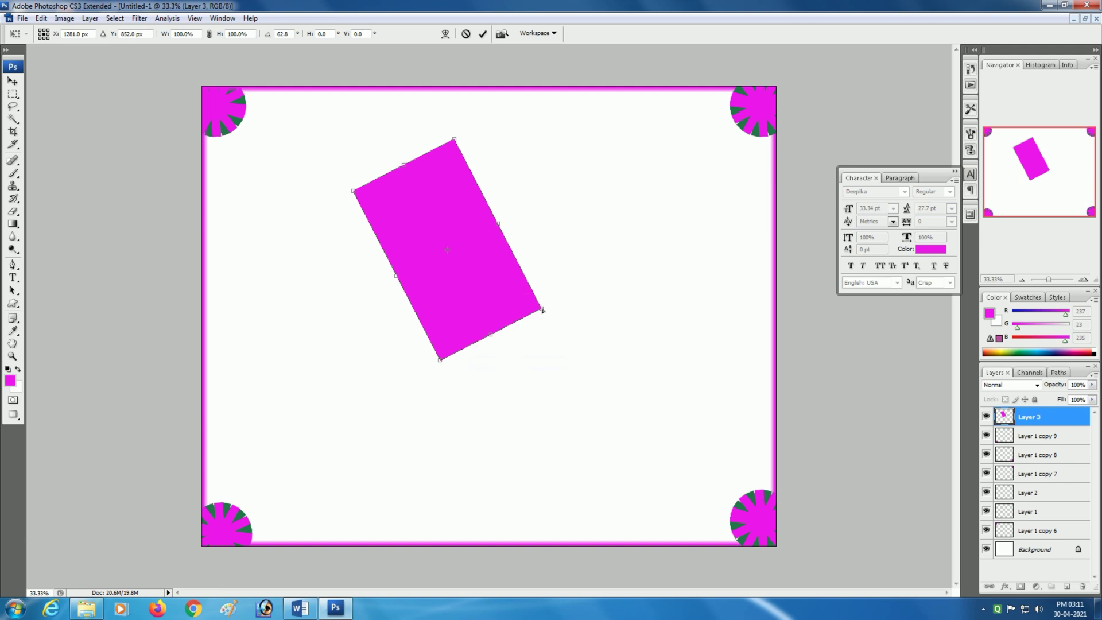
drag(540, 310, 722, 323)
drag(511, 263, 586, 324)
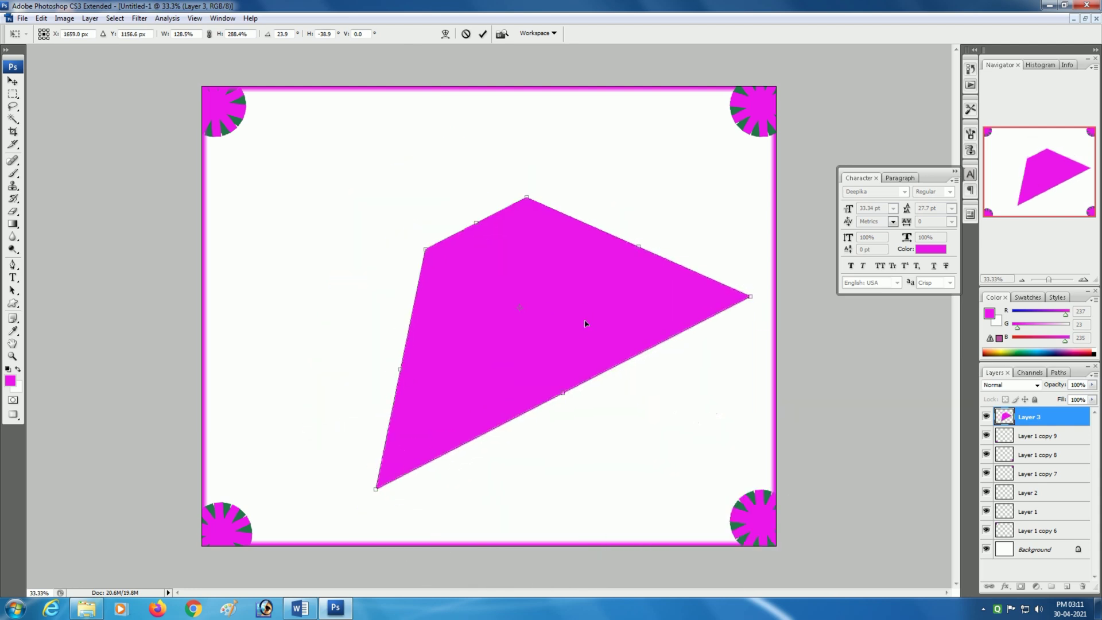
key(Escape)
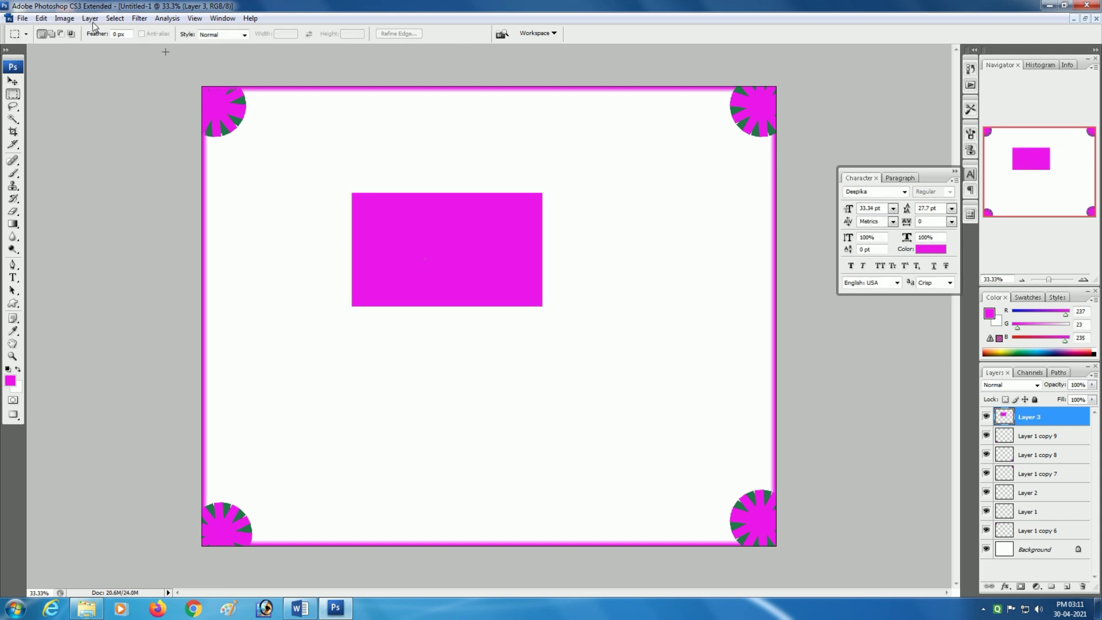
Move the magenta rectangle to the page's bottom edge and warp it, stretching its upper corners out to the left and right page edges.
click(13, 81)
drag(451, 266, 487, 516)
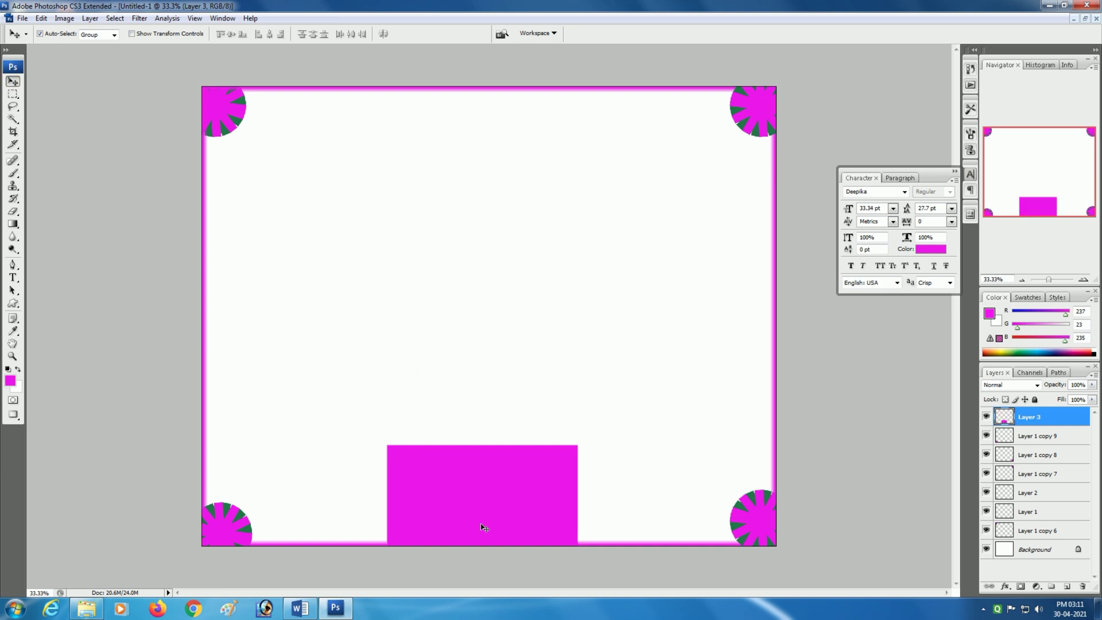
key(ctrl+t)
right_click(507, 473)
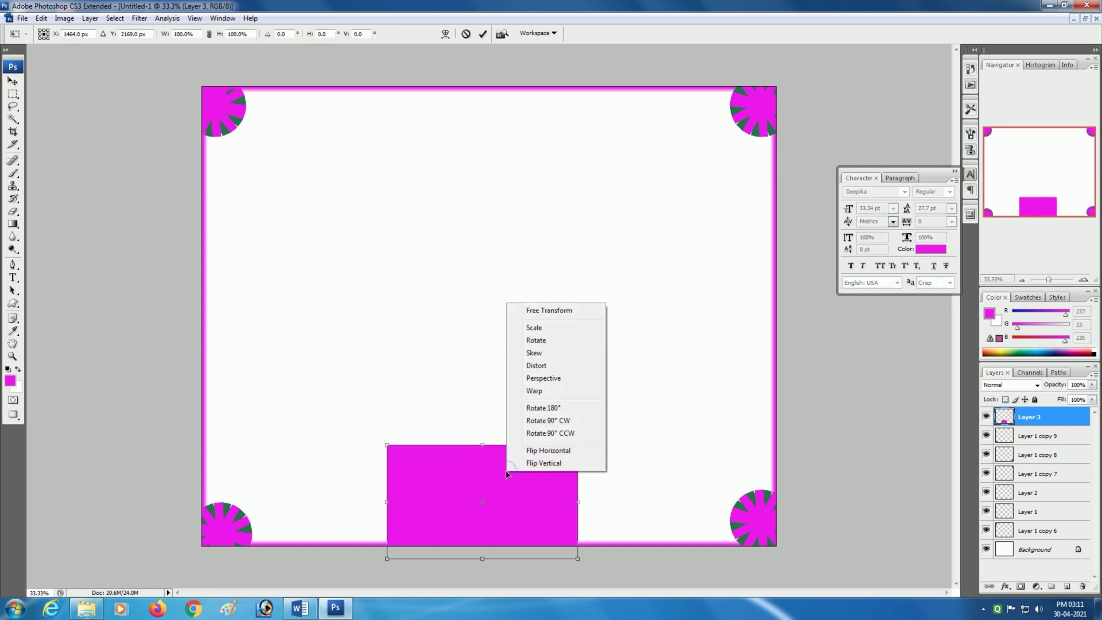
click(549, 390)
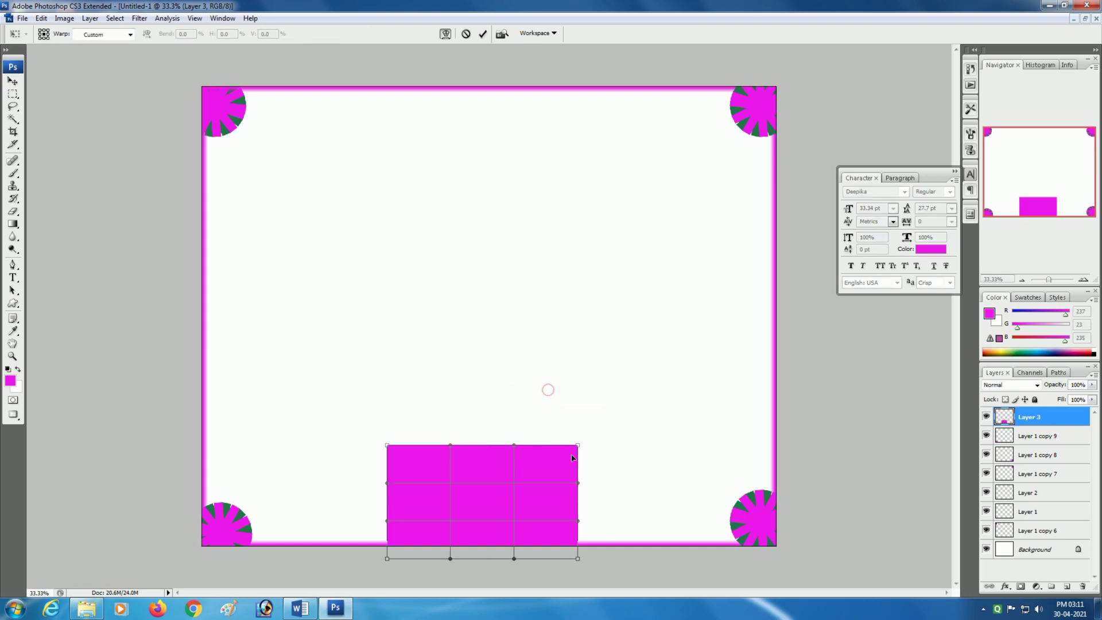
drag(580, 448, 780, 203)
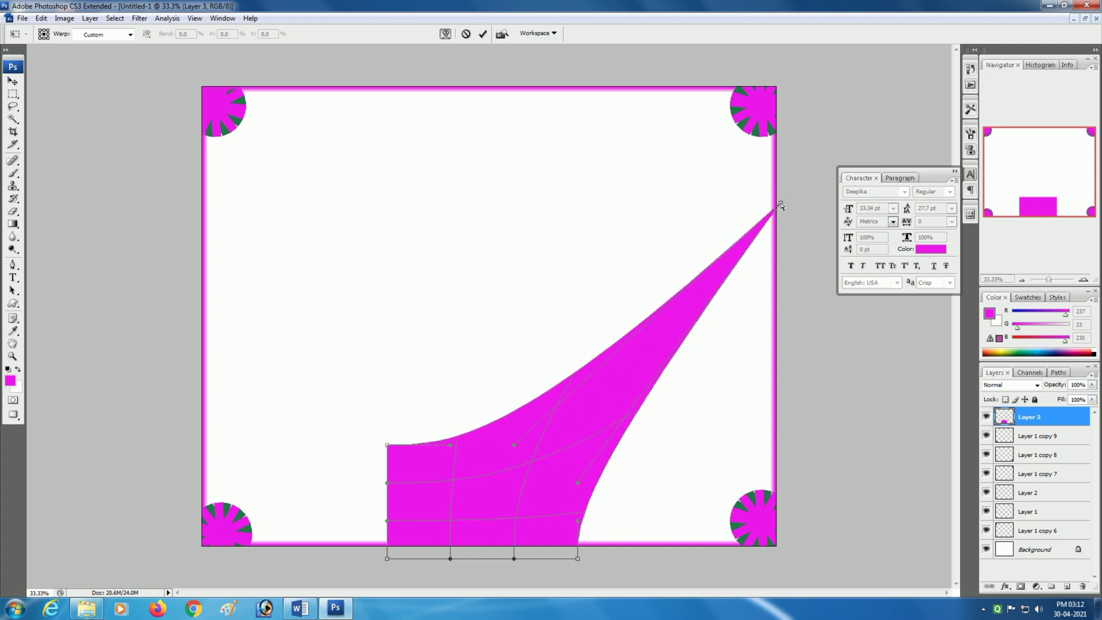
drag(387, 445, 173, 413)
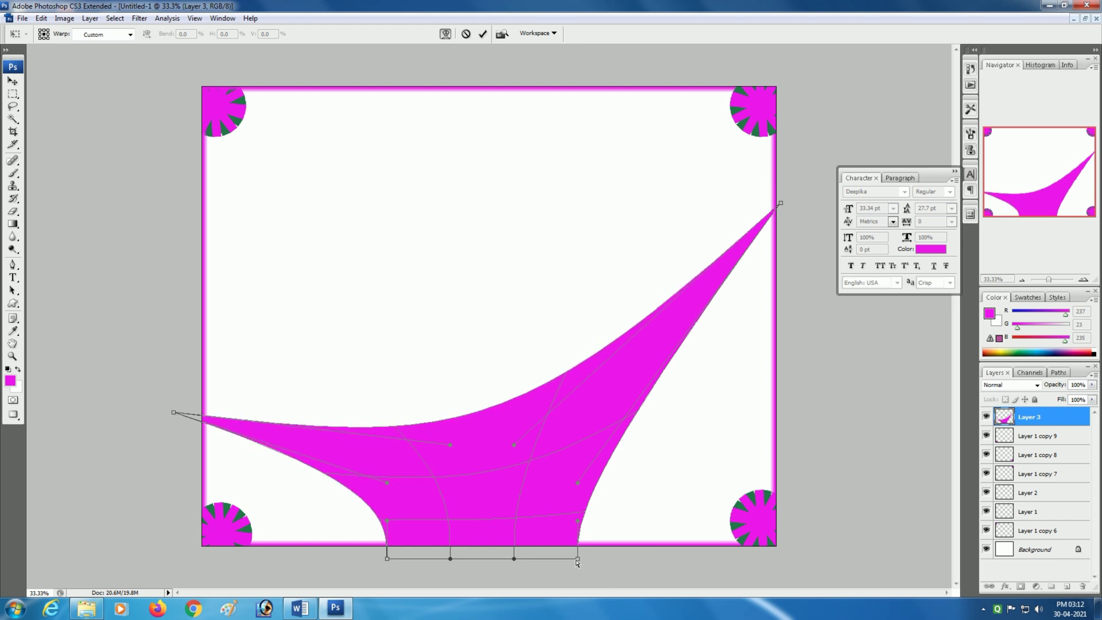
drag(577, 561, 616, 548)
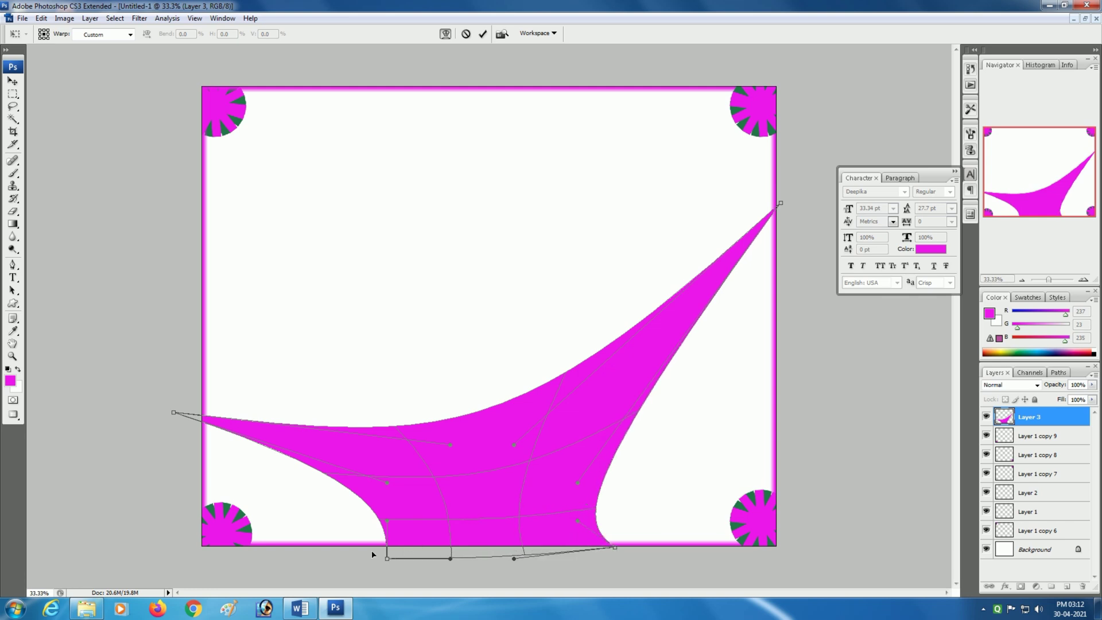
drag(392, 556, 399, 547)
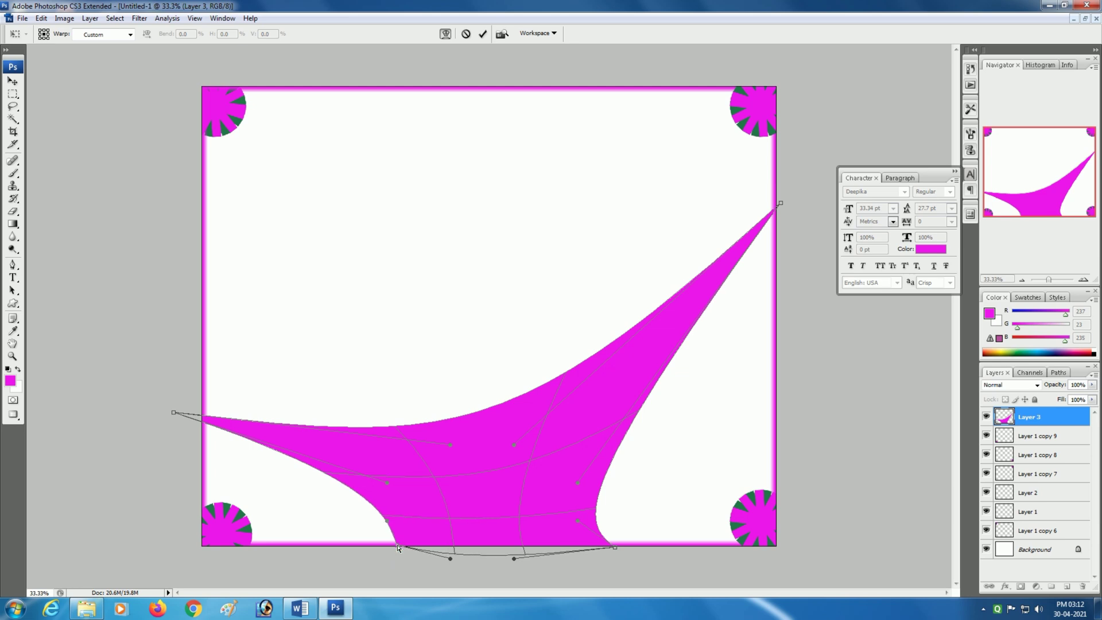
key(Return)
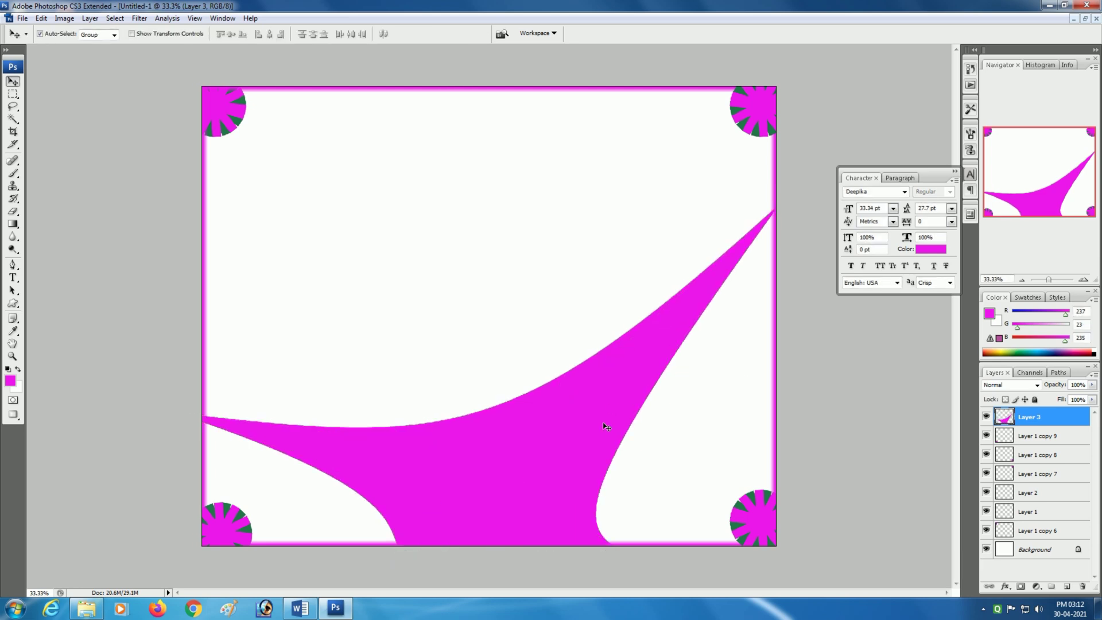
Try opacities of 10%, 20% and 41% on the warped shape's layer and restore it to 100%.
key(1)
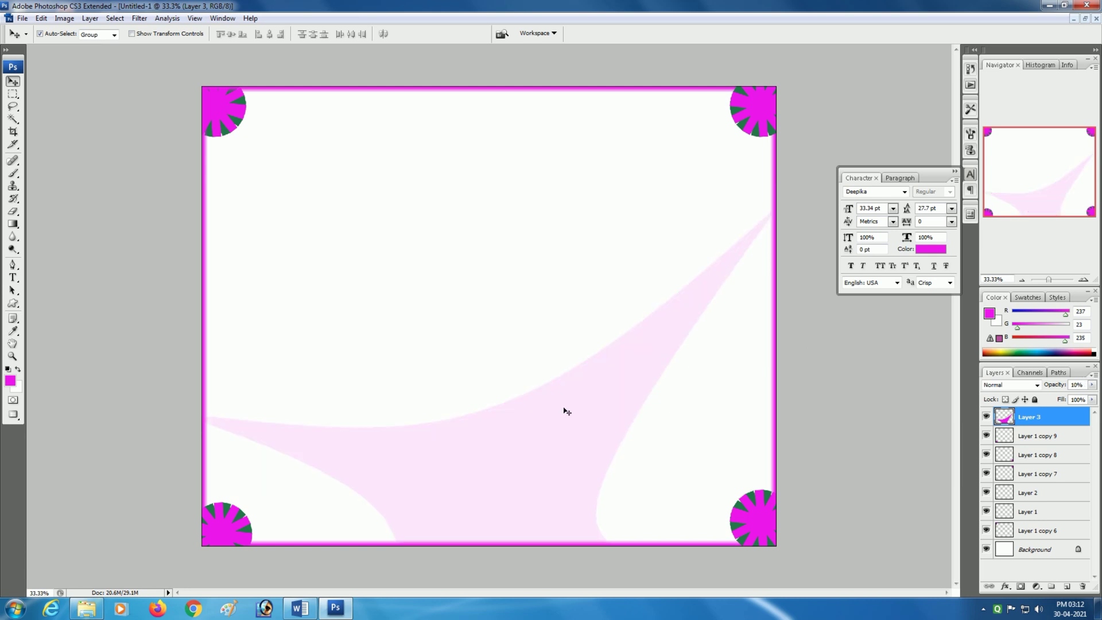
key(2)
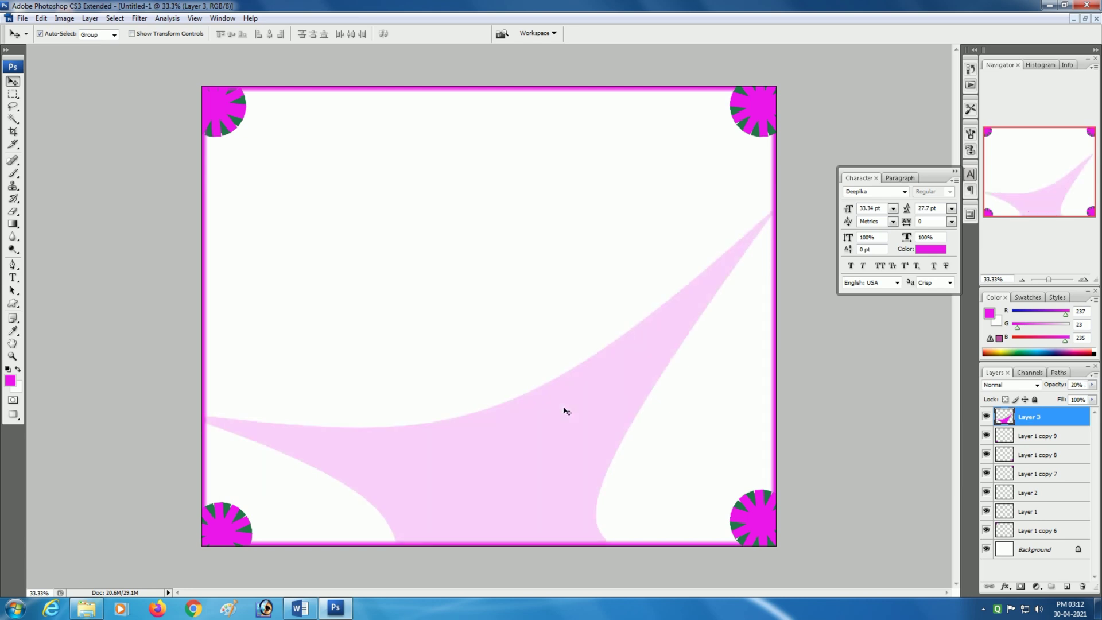
key(3)
key(4)
key(1)
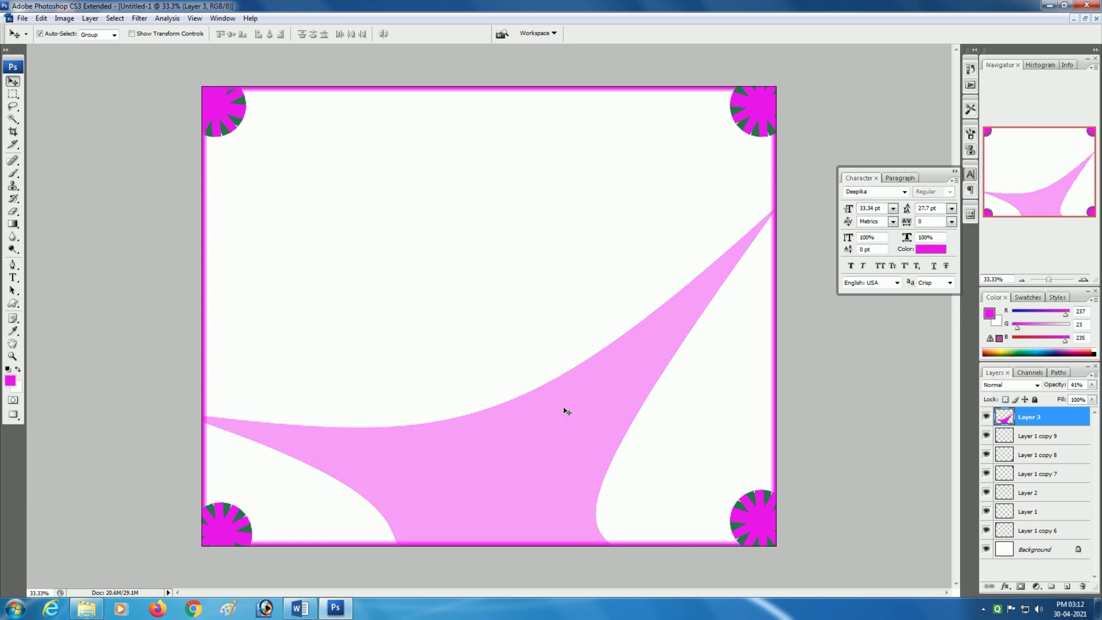
key(2)
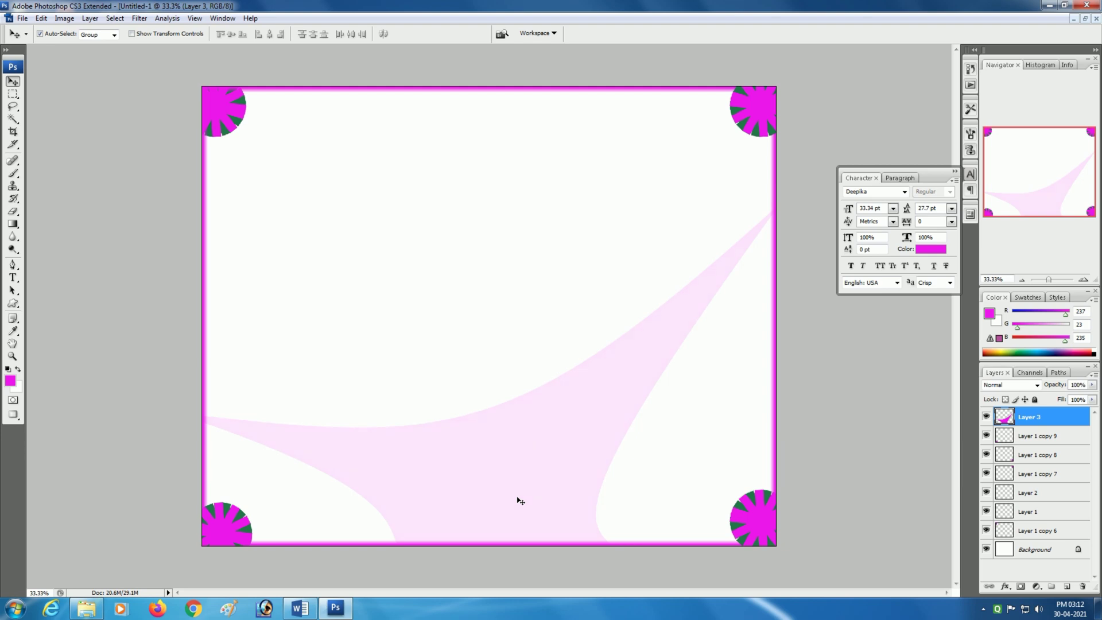
key(0)
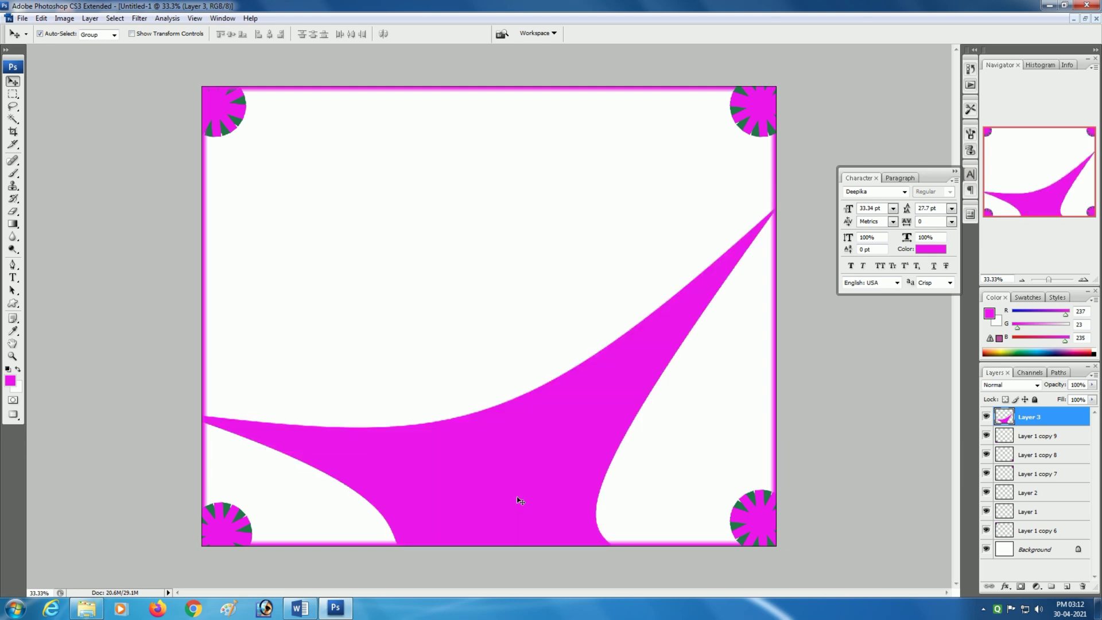
Apply the Stained Glass texture filter to the warped shape with cell size 10, border thickness 4 and light intensity 3.
click(140, 19)
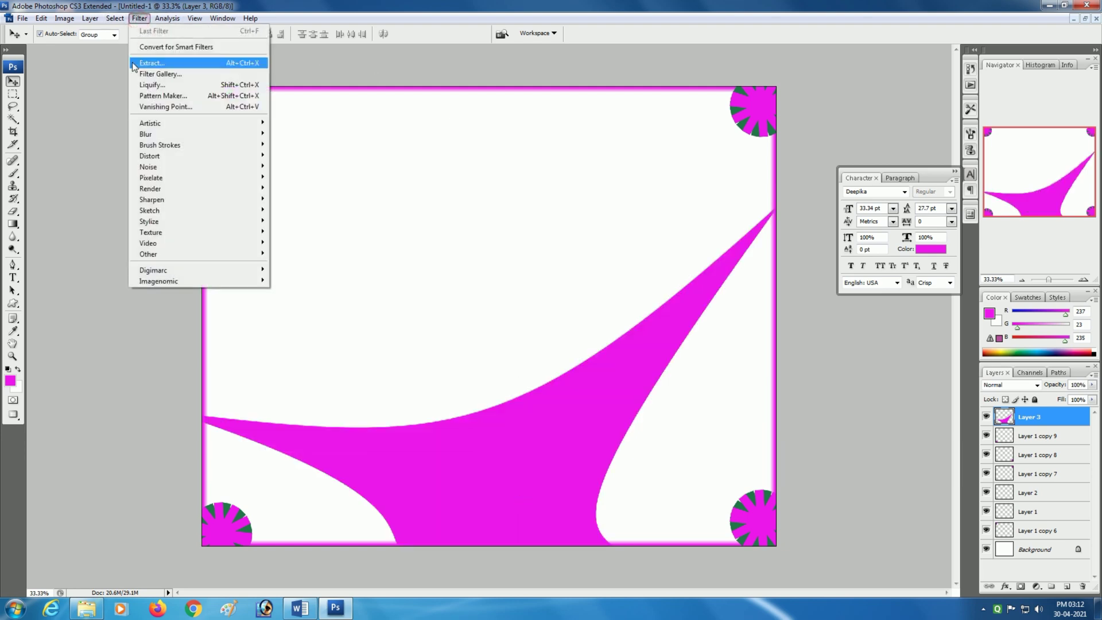
mouse_move(159, 235)
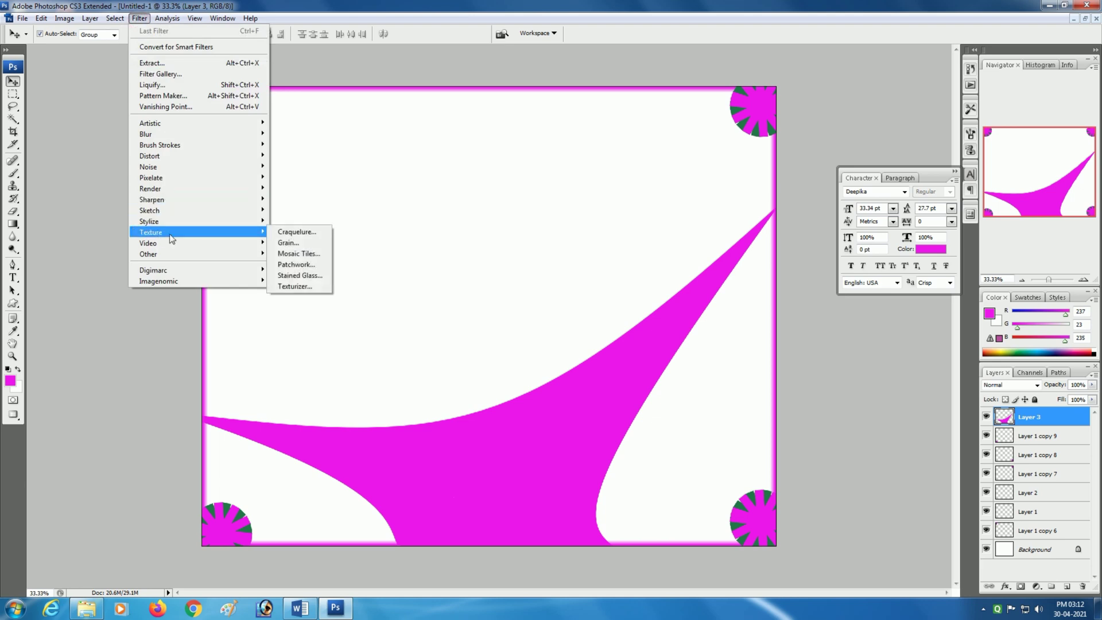
click(305, 265)
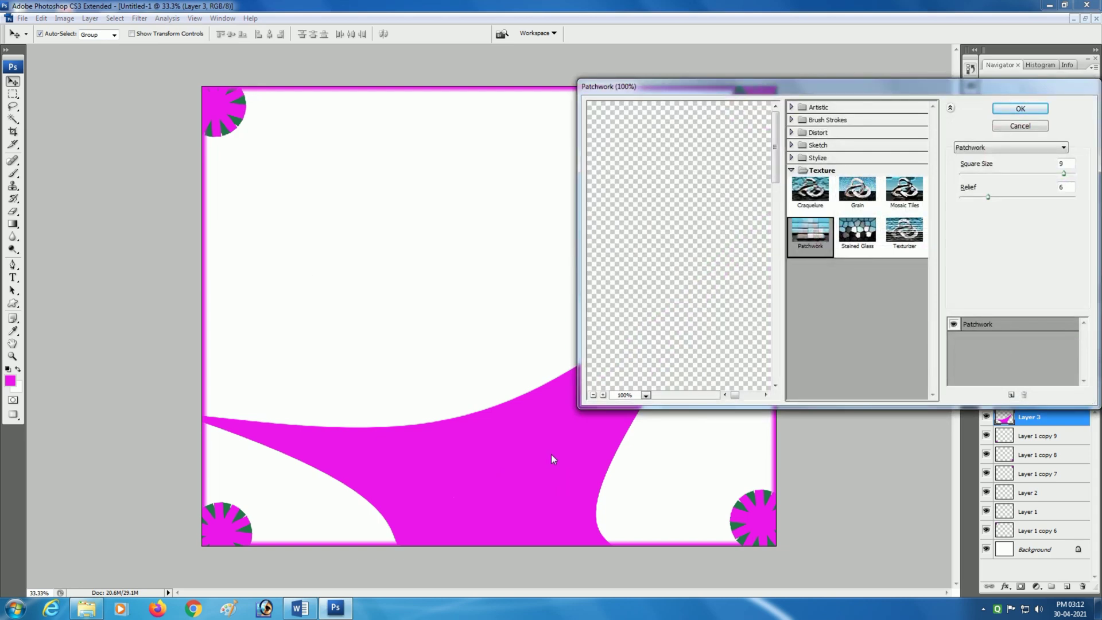
click(857, 232)
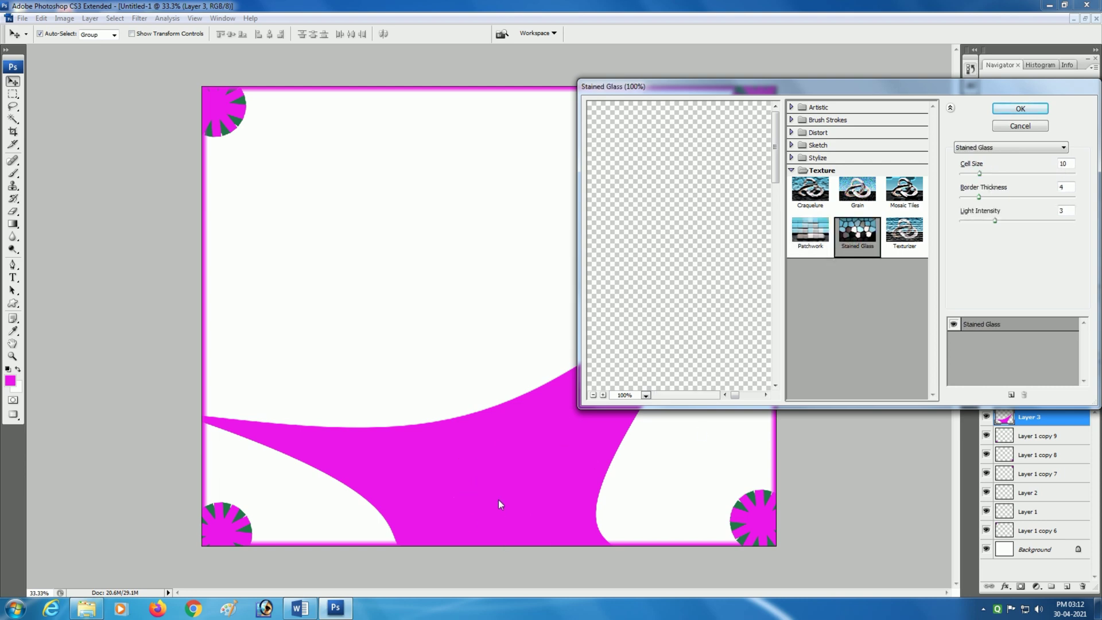
click(1020, 110)
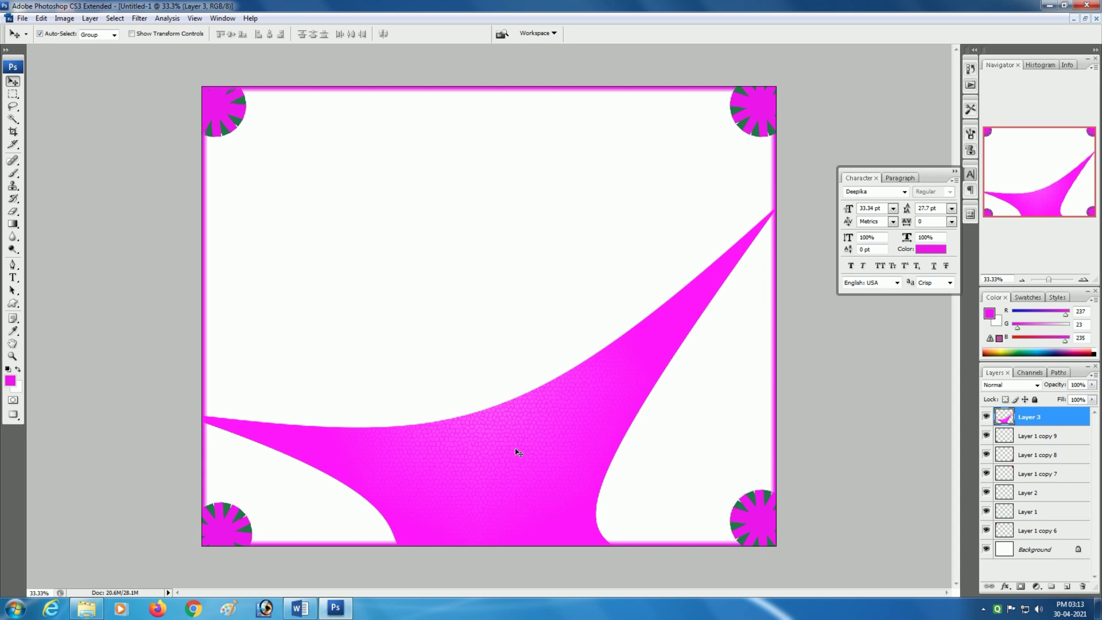
Apply the Patchwork texture filter to the warped shape with relief 13 and a slightly smaller square size, and move the shape slightly lower.
click(144, 21)
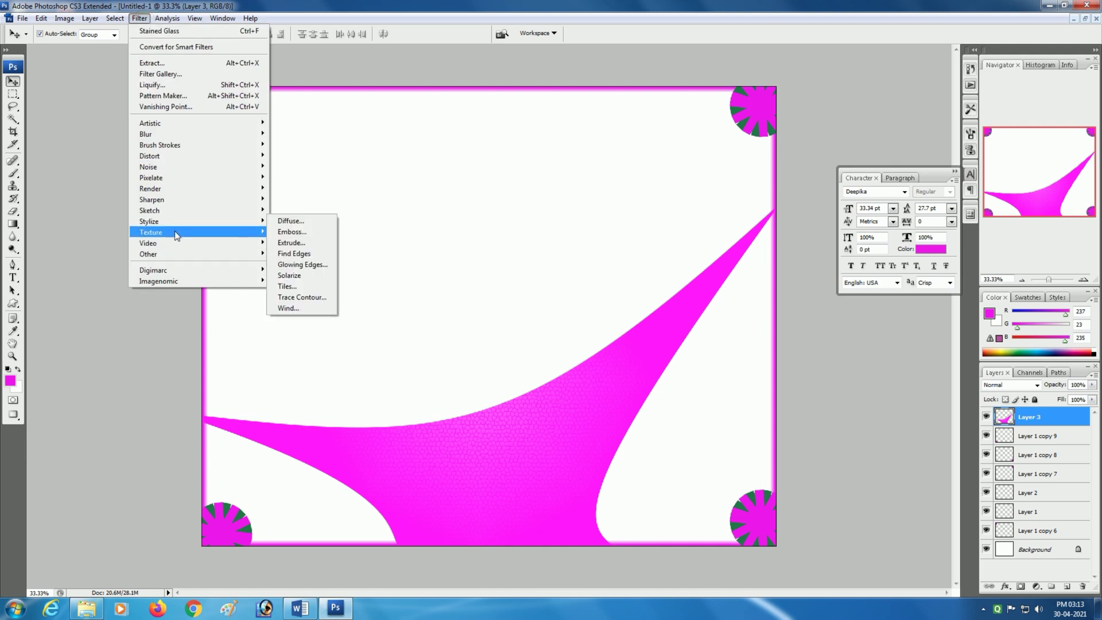
mouse_move(177, 233)
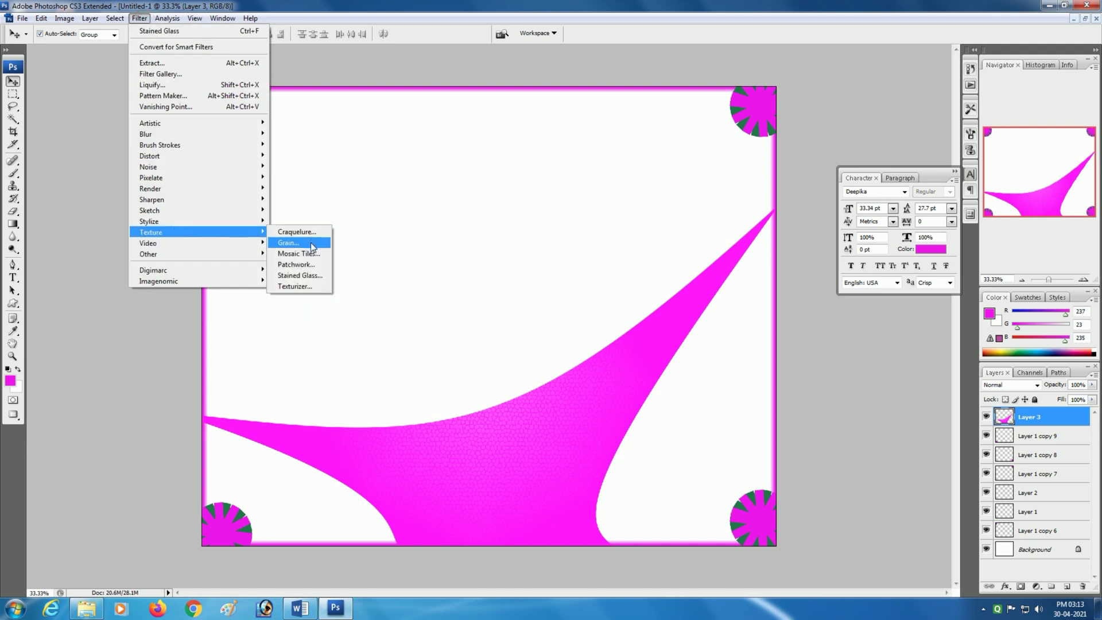
click(313, 264)
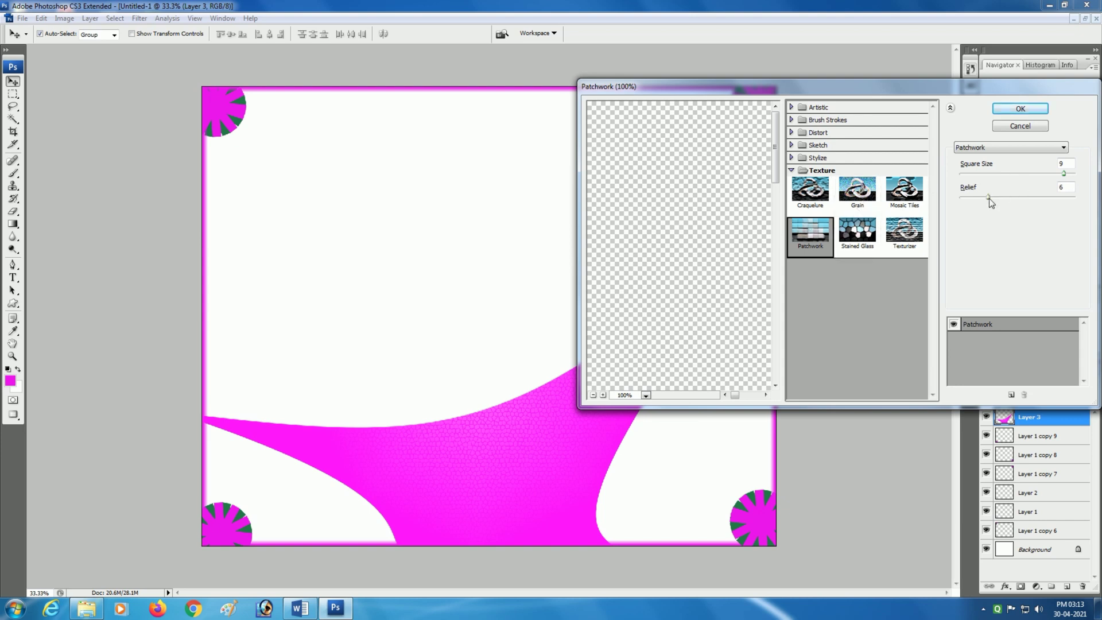
drag(989, 197, 1048, 178)
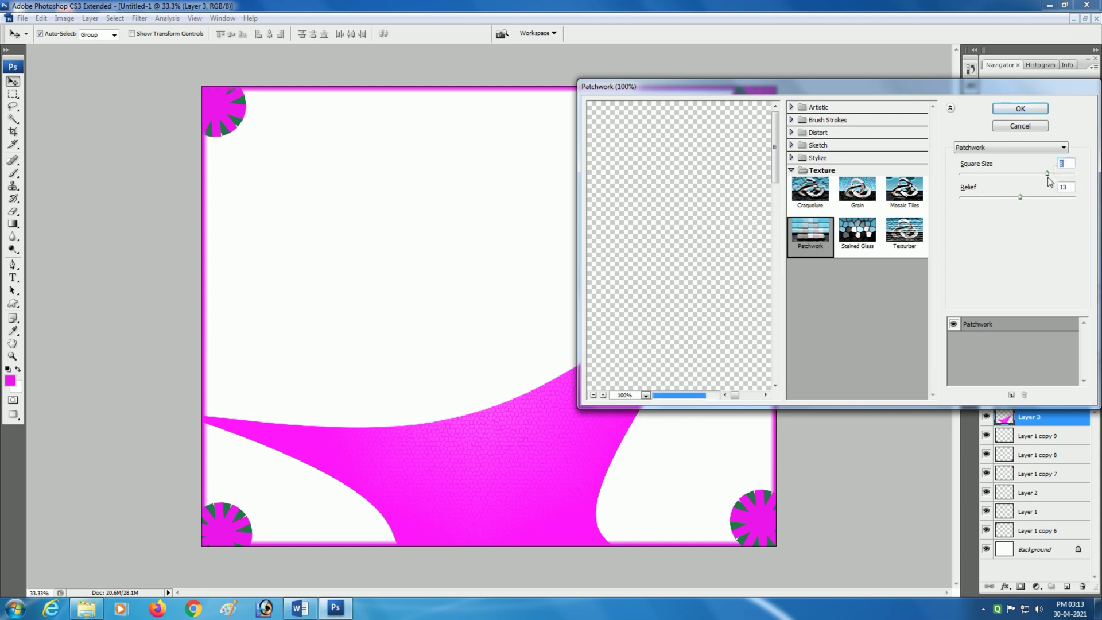
click(1035, 108)
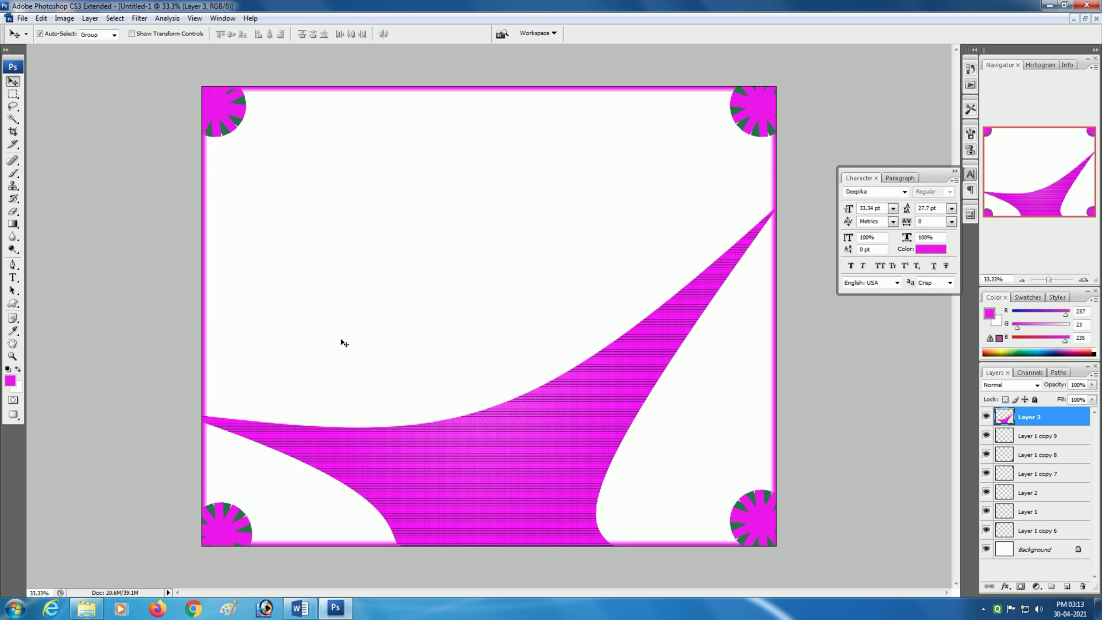
click(504, 468)
drag(499, 486, 524, 537)
Build a face selection in the page's upper left with the Elliptical Marquee: a large circle, two ears added, two eyes and a mouth subtracted.
click(15, 101)
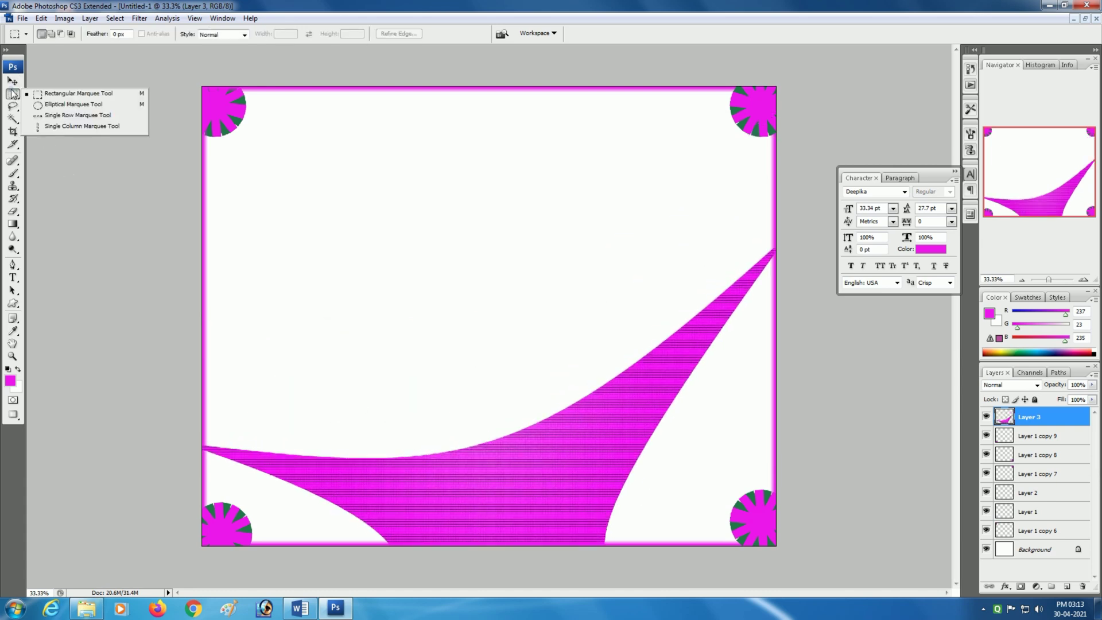
click(68, 105)
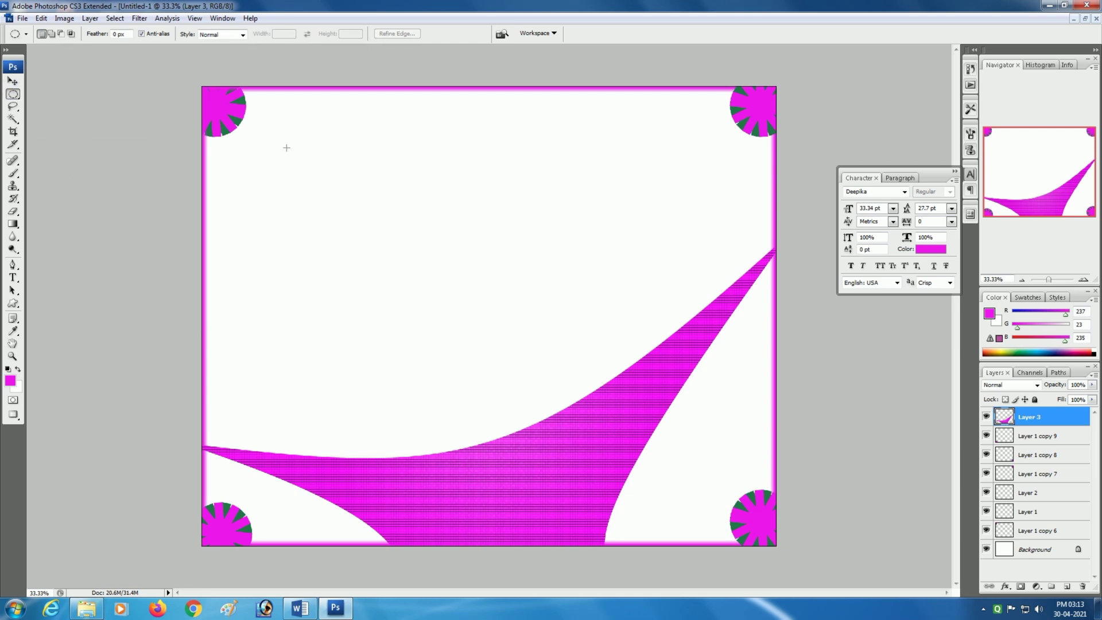
drag(285, 146, 464, 318)
click(52, 34)
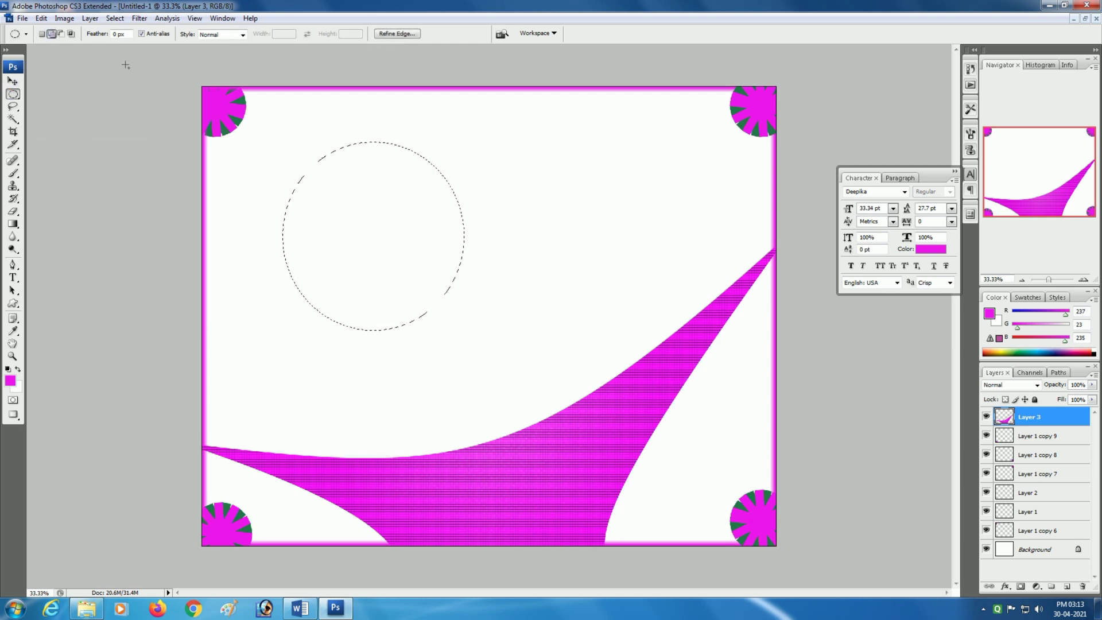
drag(299, 133, 350, 173)
key(alt)
drag(465, 348, 431, 289)
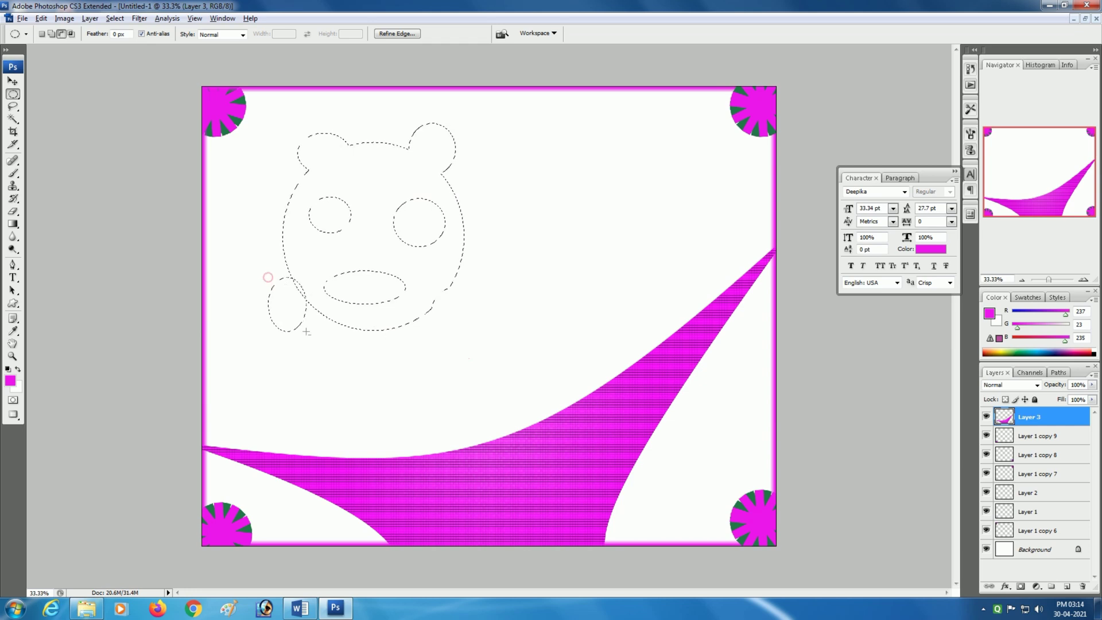
Add an elliptical bulge to the face selection at each of its two lower corners.
drag(308, 333, 308, 334)
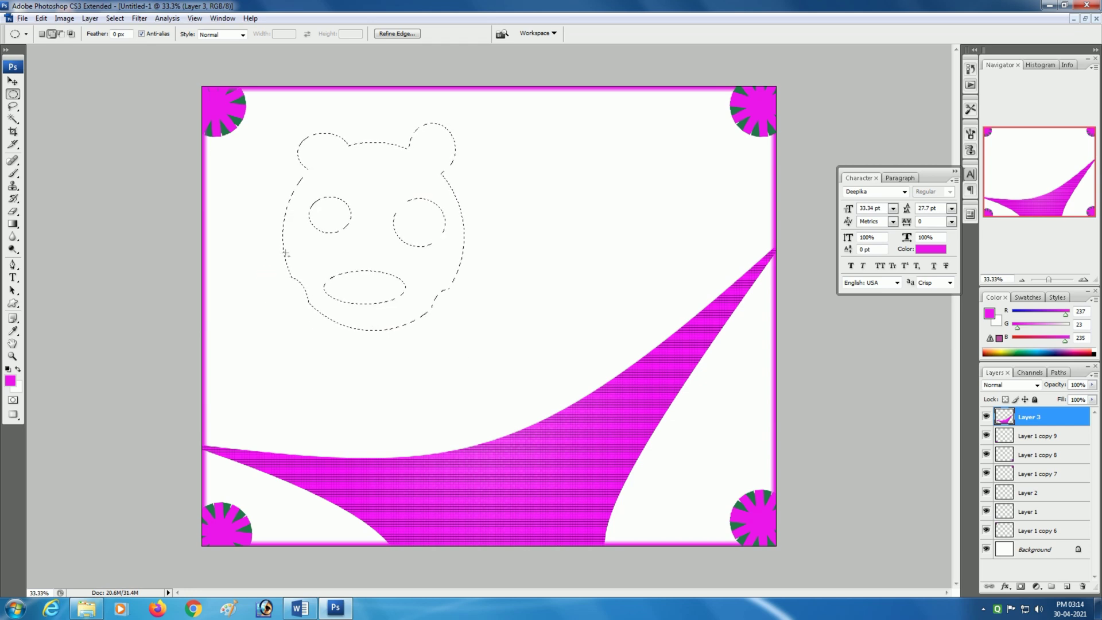
click(51, 36)
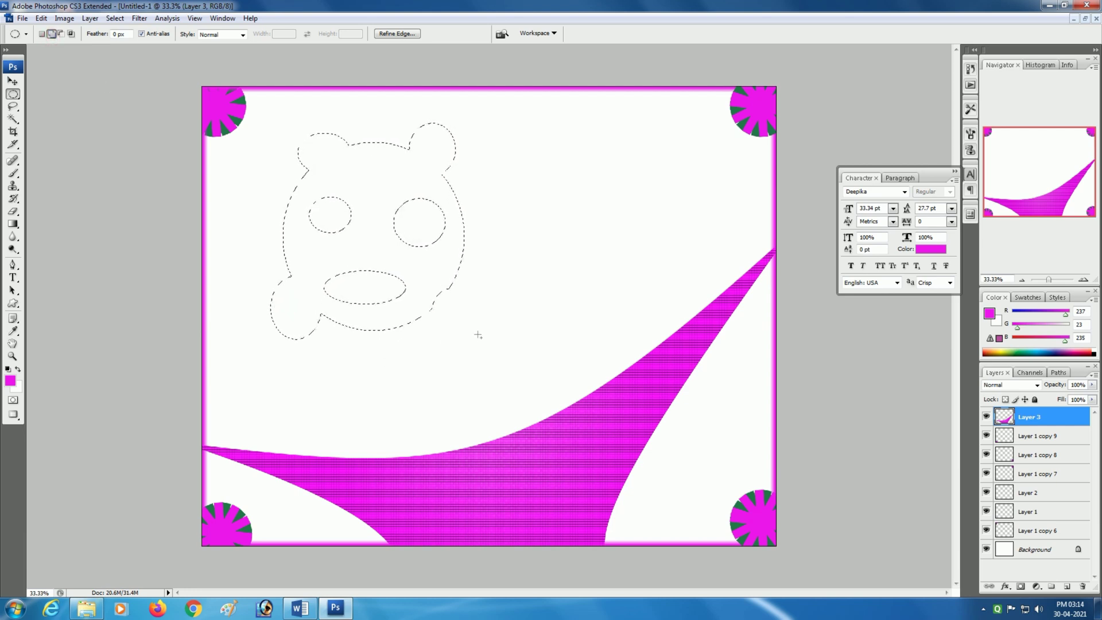
drag(472, 335, 435, 284)
Fill the face selection with the magenta foreground color on a new layer and deselect.
click(1067, 586)
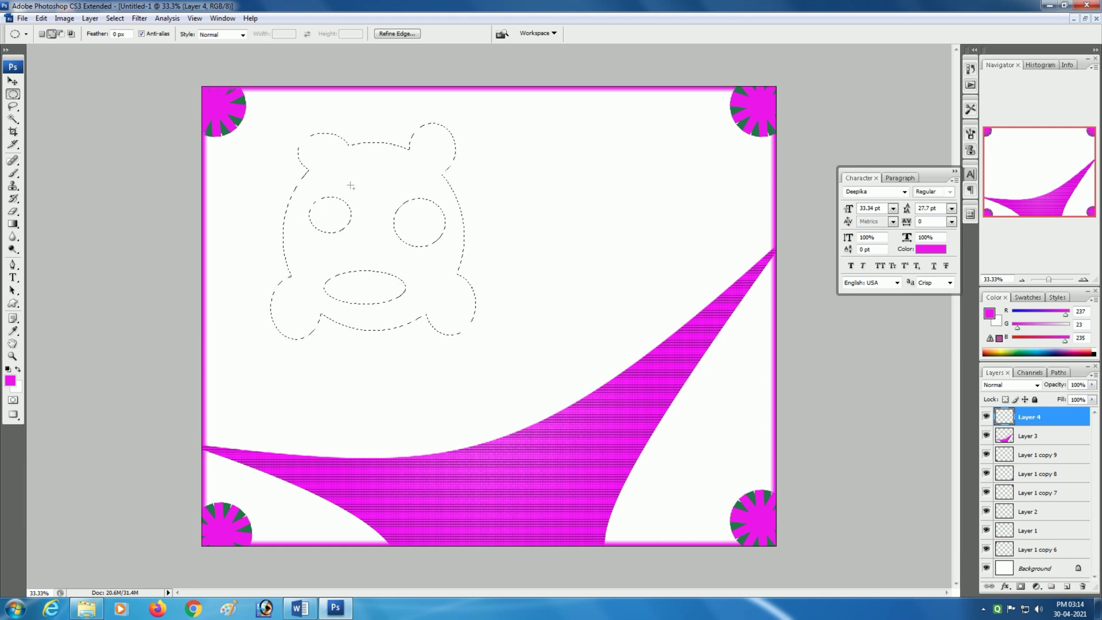
key(alt+BackSpace)
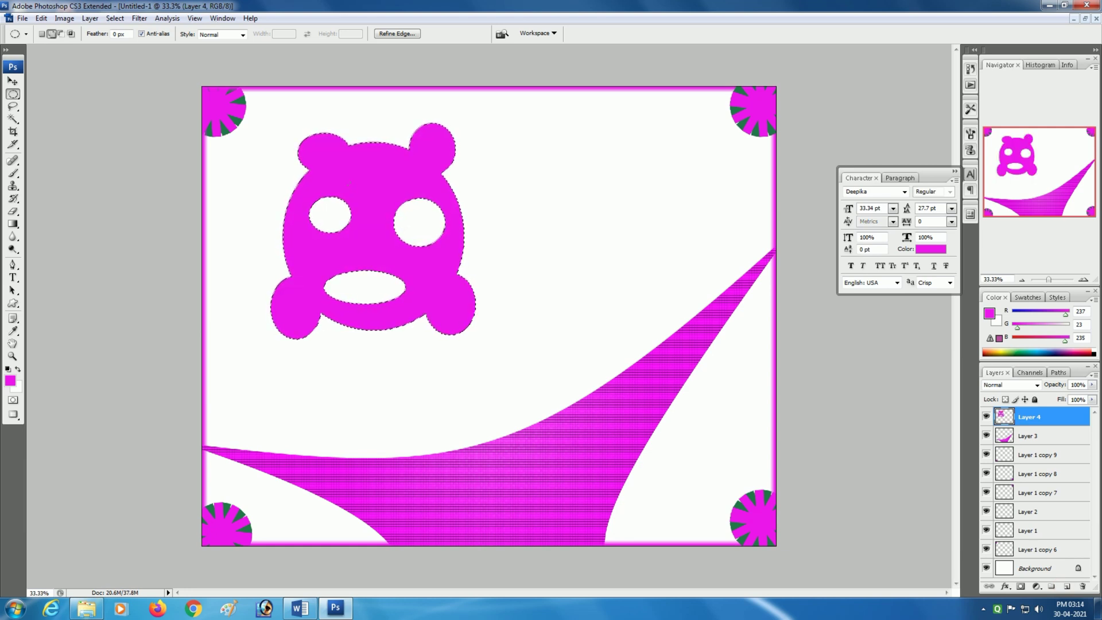
key(ctrl+d)
Free-transform the magenta face with a 4.5° rotation, 105% width and 104% height, and apply the transformation.
key(ctrl+t)
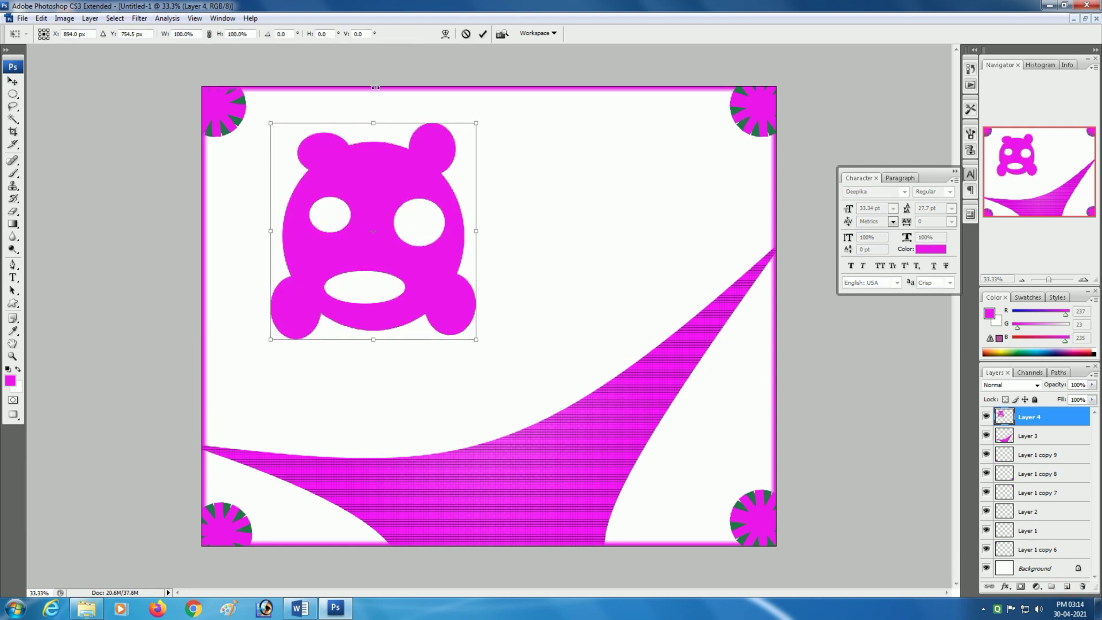
drag(499, 123, 499, 137)
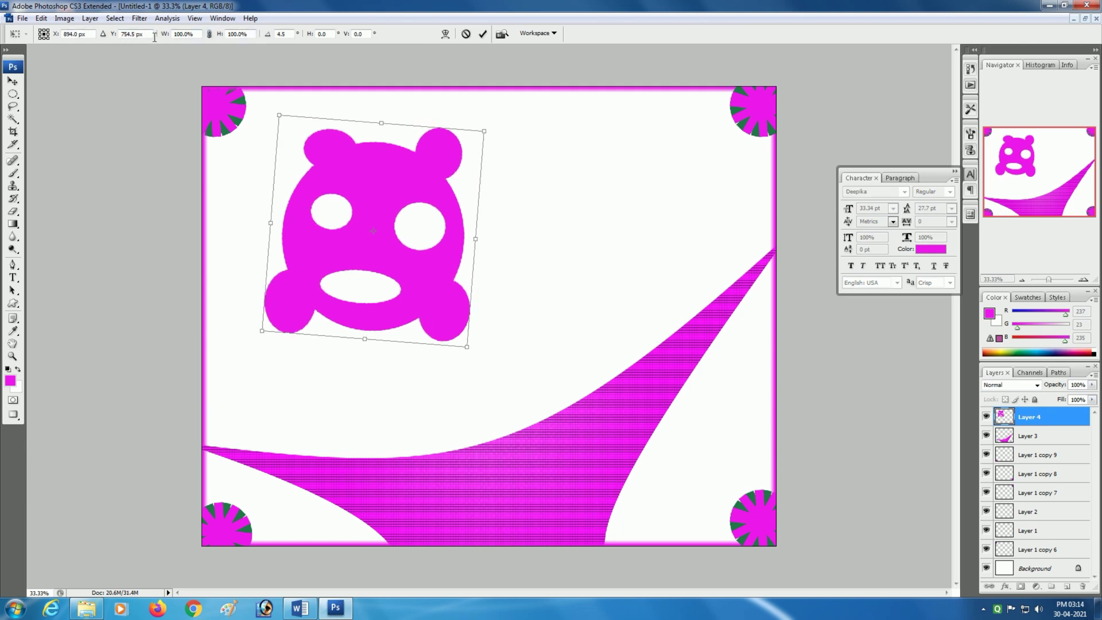
drag(166, 34, 238, 35)
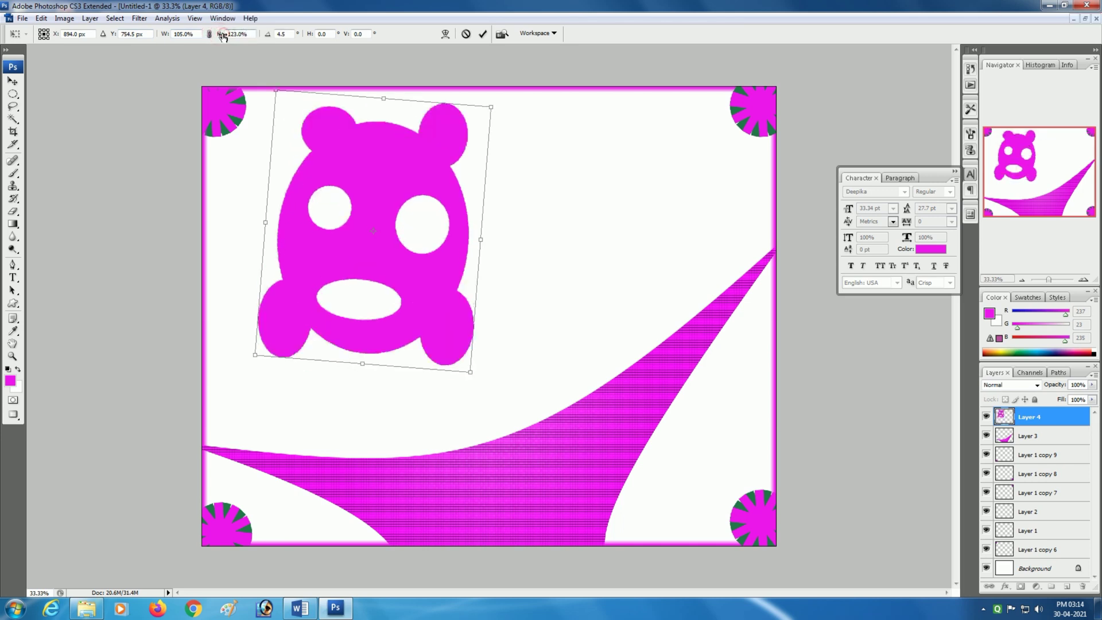
click(222, 35)
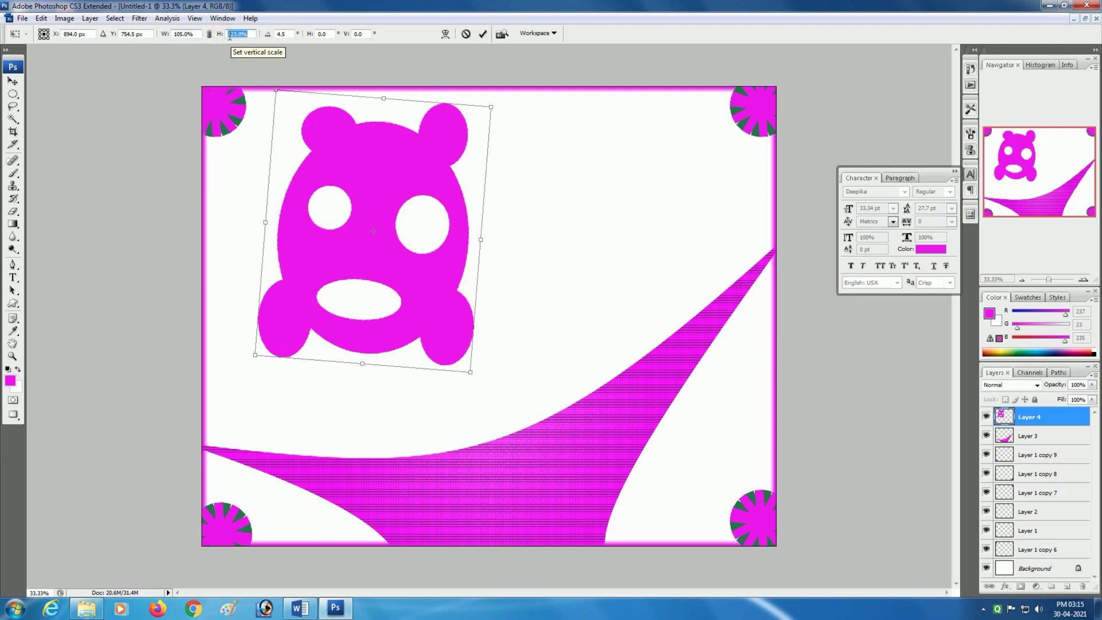
drag(225, 35, 211, 39)
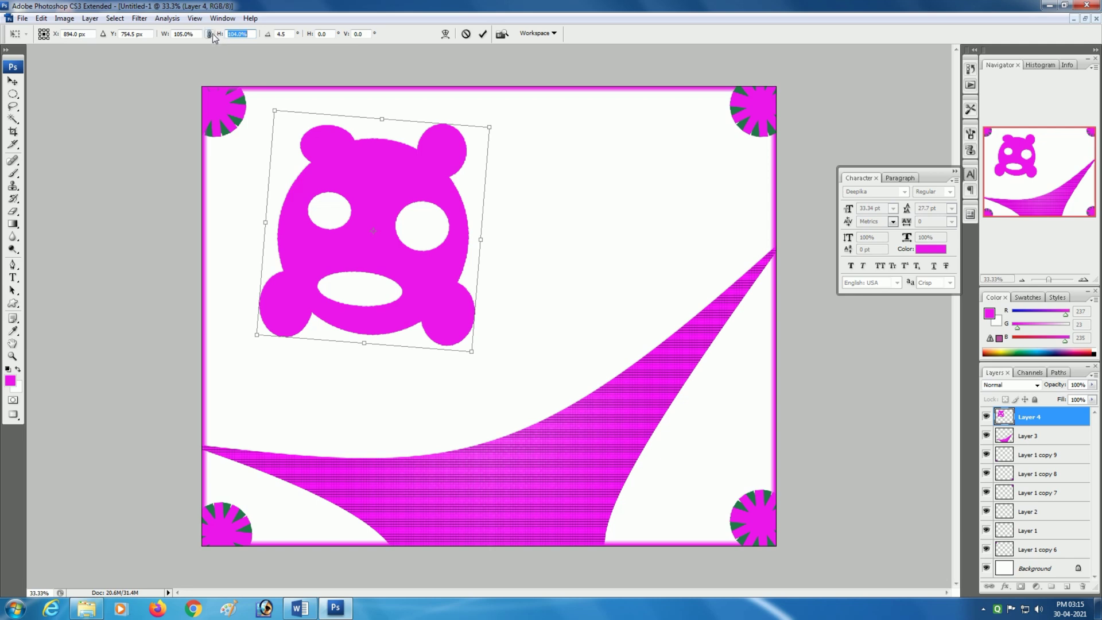
click(216, 85)
click(11, 84)
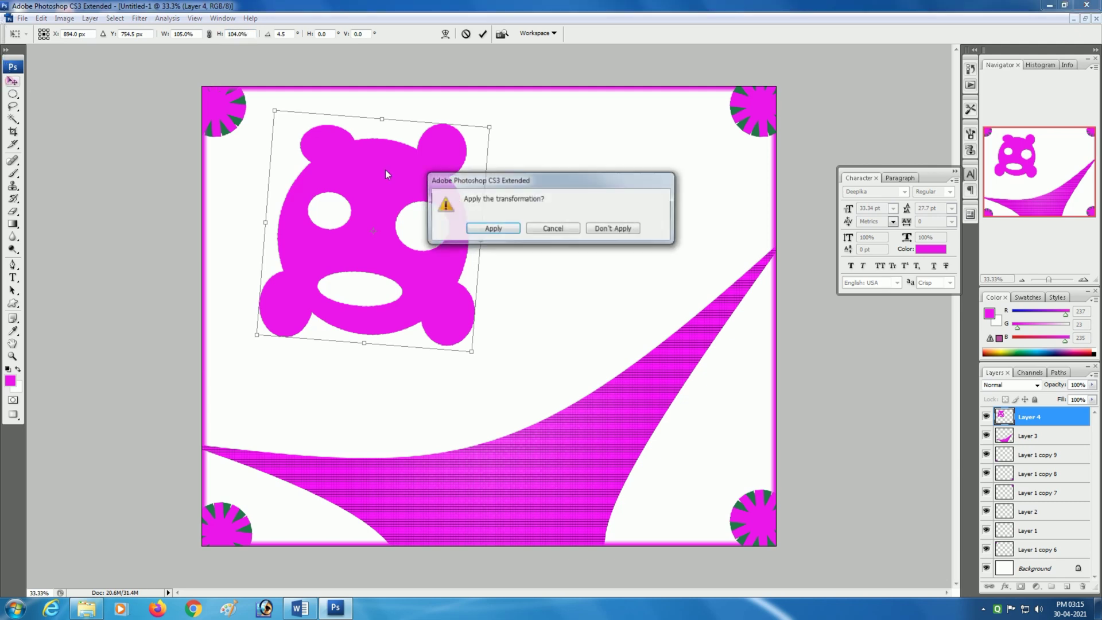
click(514, 228)
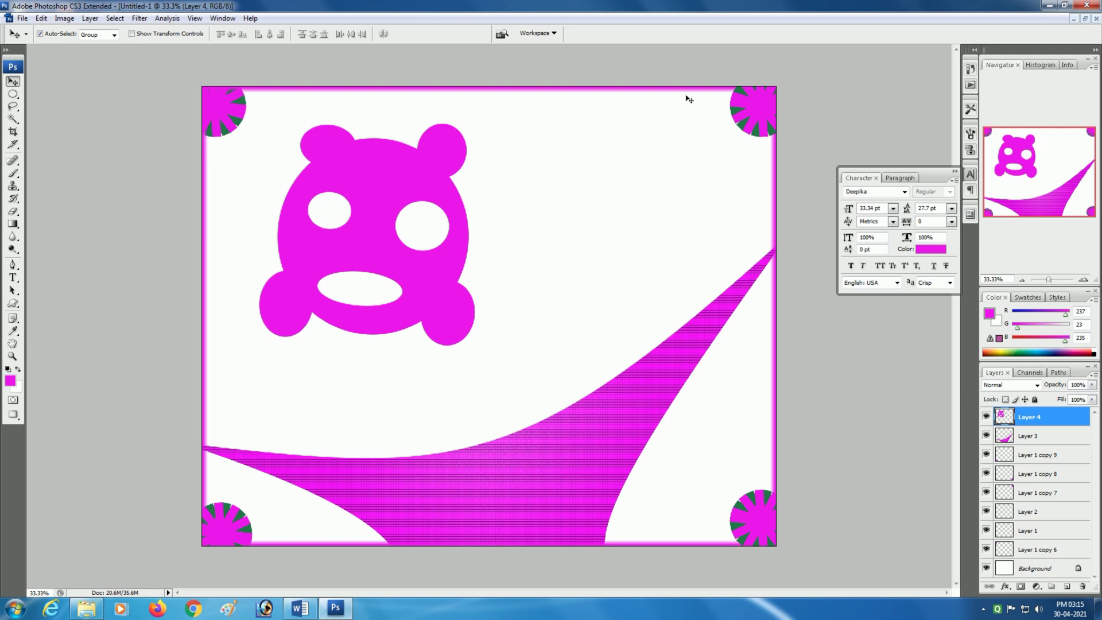
Select the layer of the patchwork-textured warped shape along the page's bottom.
click(547, 463)
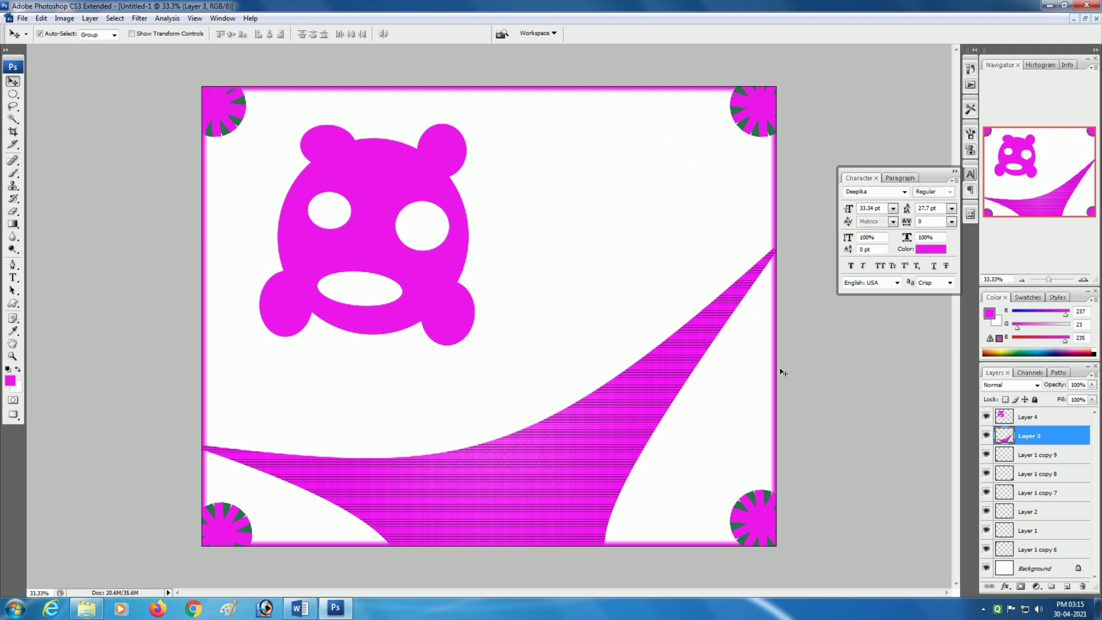